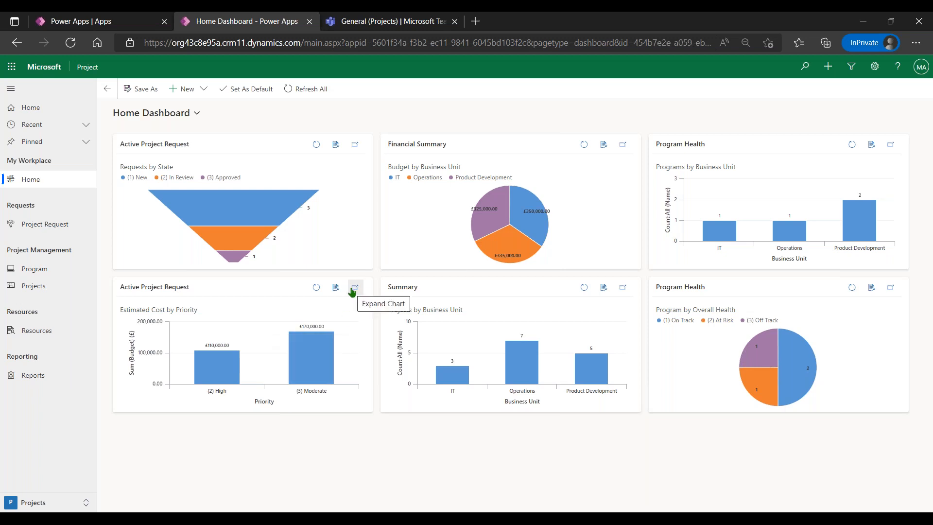
View the Estimated Cost by Priority chart at full size, close it, and show the project request records behind it
{"action": "left_click", "coordinate": [355, 291]}
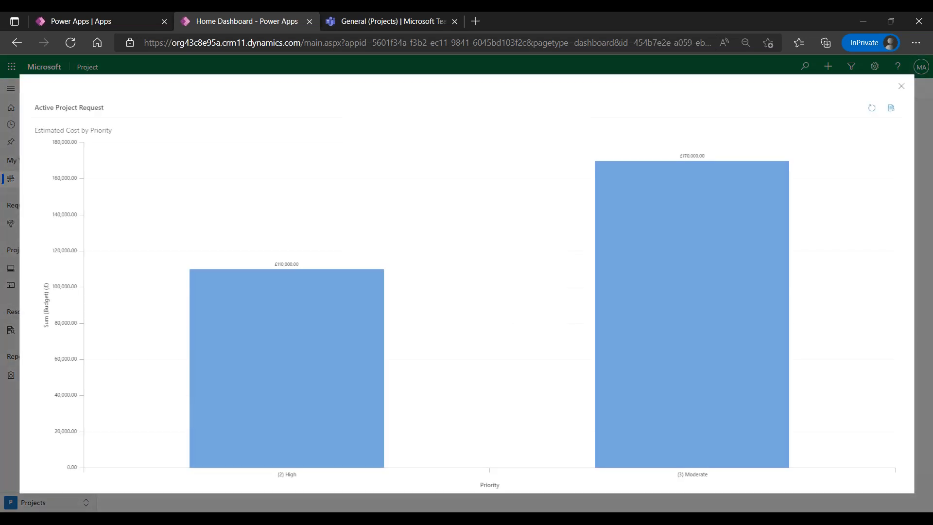
{"action": "left_click", "coordinate": [900, 87]}
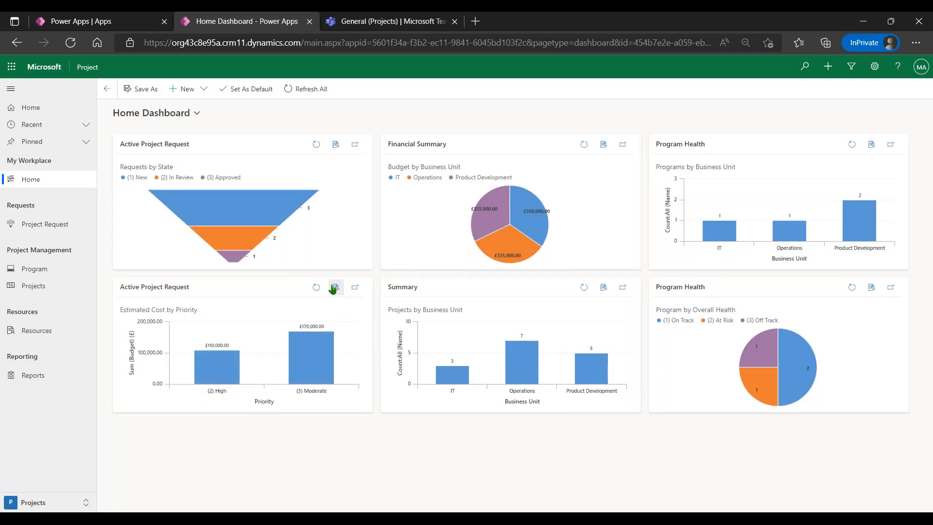
{"action": "left_click", "coordinate": [334, 287]}
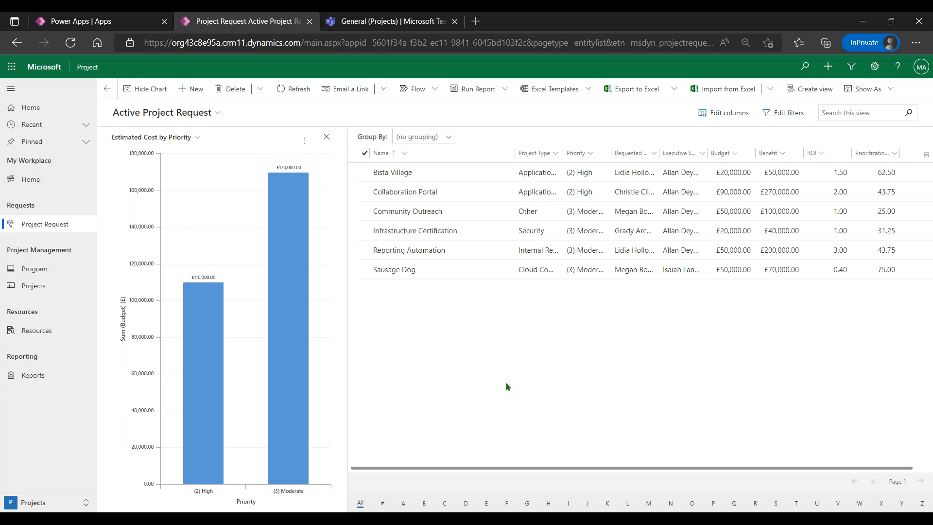
Open the Reporting Automation request and review the choices for its request state, priority and project type
{"action": "left_click", "coordinate": [443, 250]}
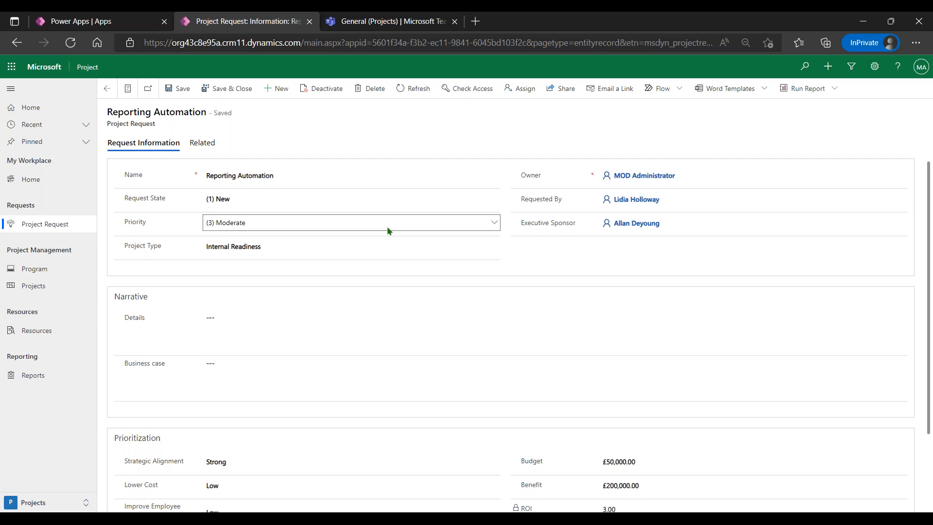
{"action": "left_click", "coordinate": [252, 200]}
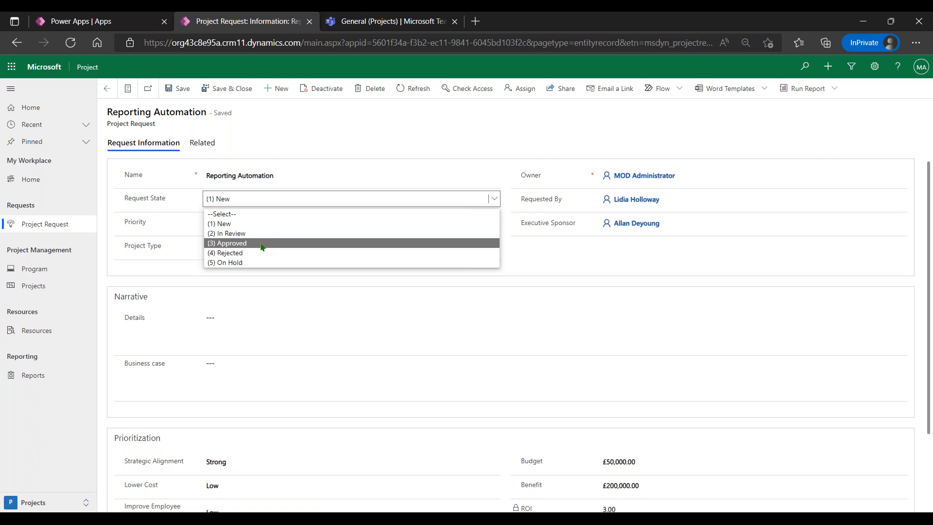
{"action": "left_click", "coordinate": [307, 164]}
{"action": "left_click", "coordinate": [265, 221]}
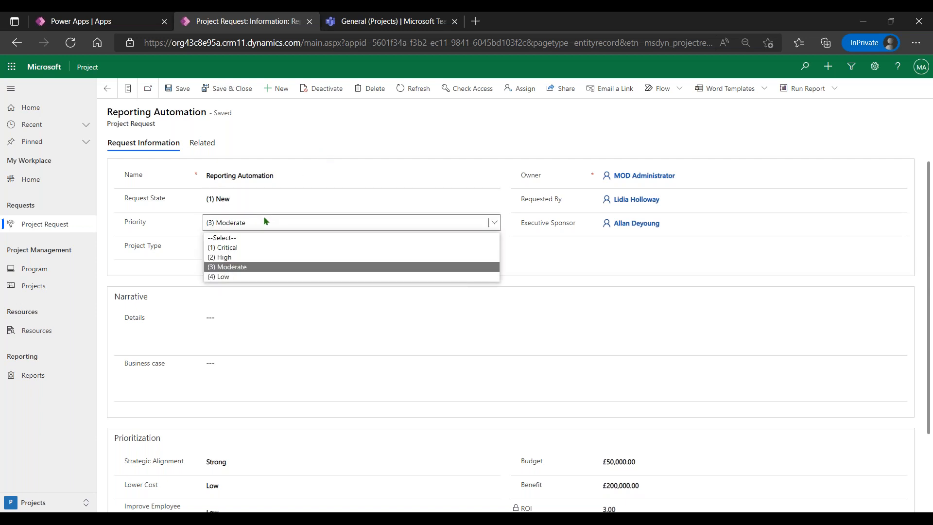
{"action": "left_click", "coordinate": [265, 220]}
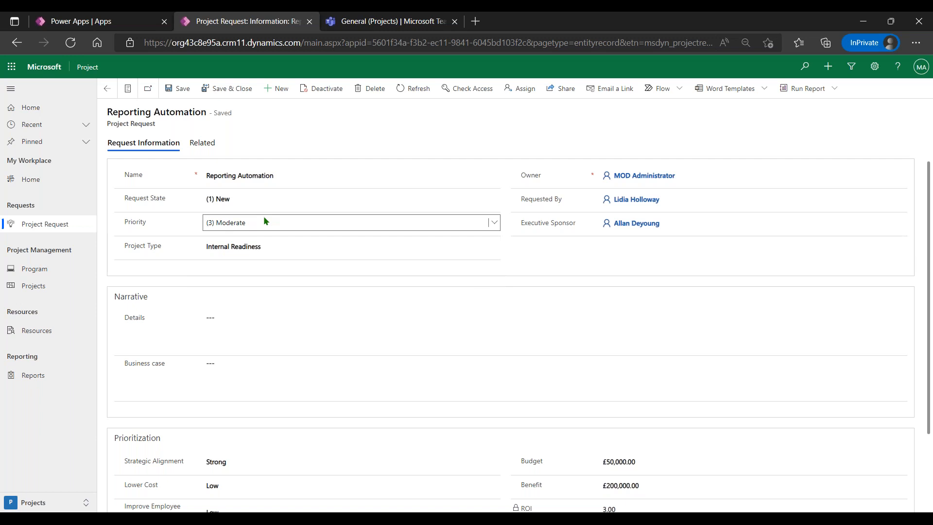
{"action": "left_click", "coordinate": [312, 252]}
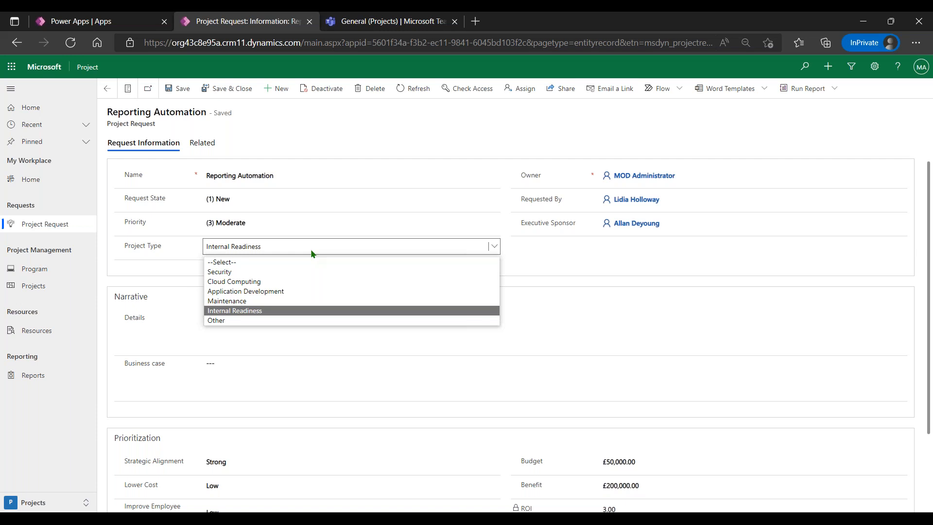
{"action": "left_click", "coordinate": [314, 252]}
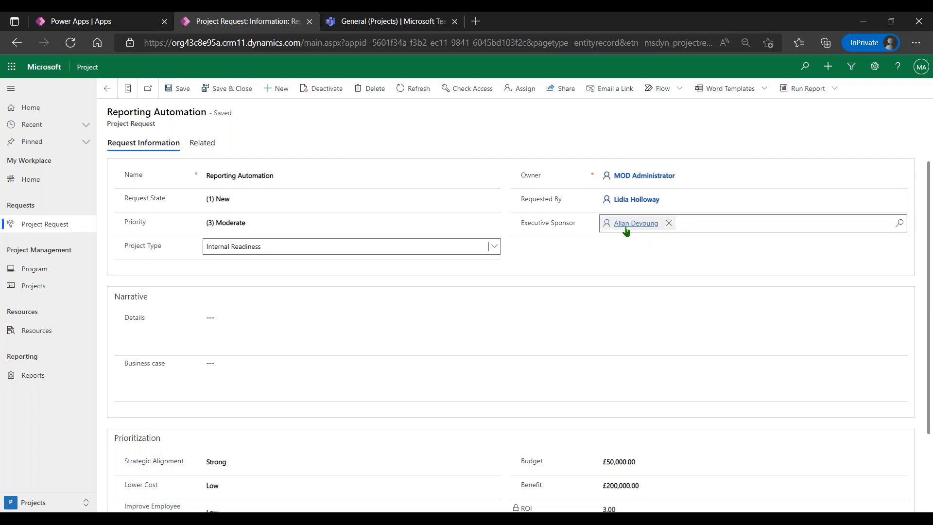
View the executive sponsor's contact card and check the request's Details and Business case fields
{"action": "mouse_move", "coordinate": [626, 228]}
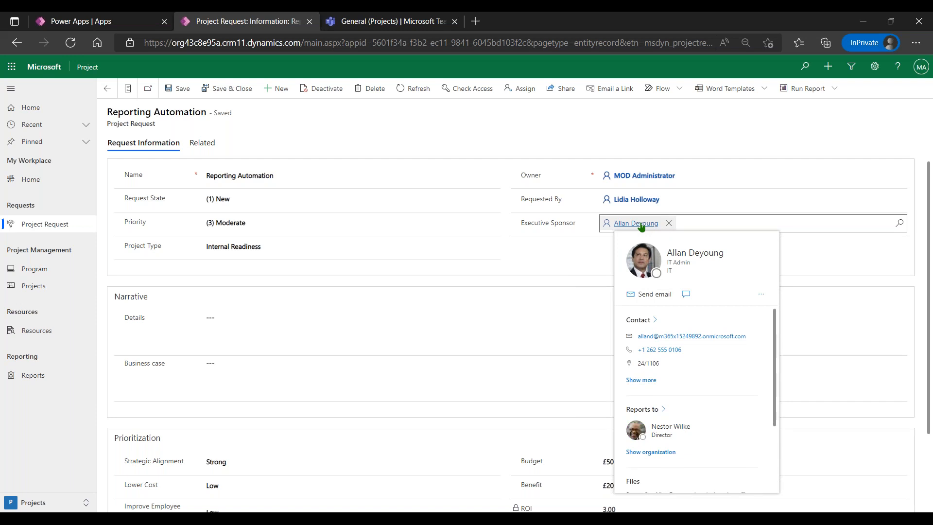
{"action": "left_click", "coordinate": [298, 322]}
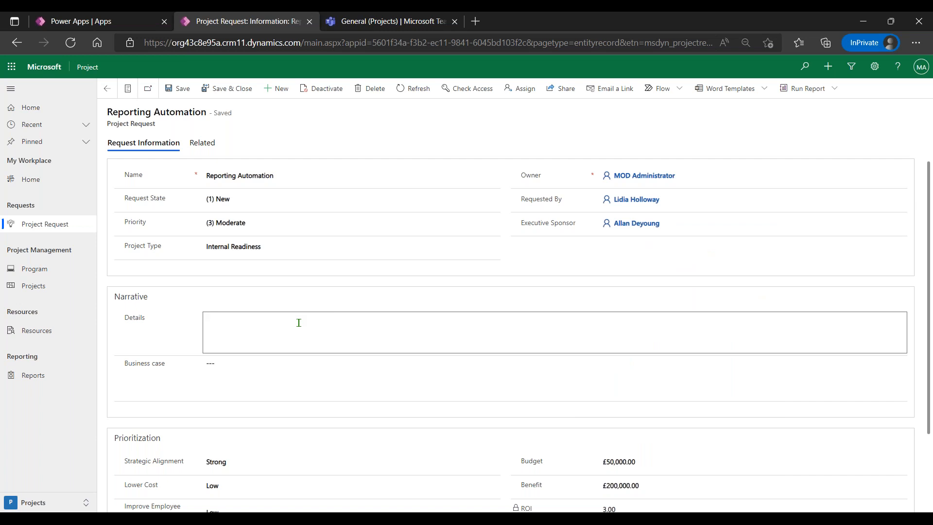
{"action": "left_click", "coordinate": [296, 383]}
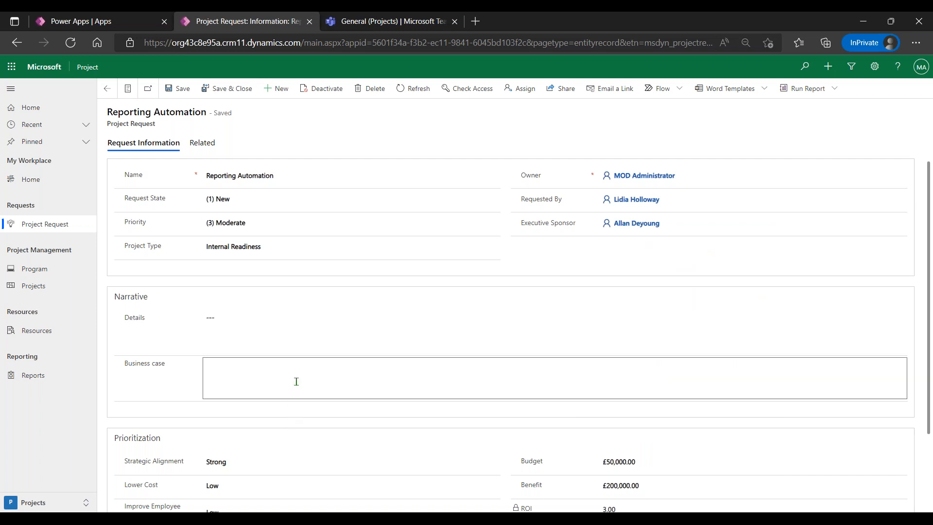
Review the request's Prioritization section, checking the Strategic Alignment, Lower Cost and Improve Employee Retention rating choices
{"action": "scroll", "coordinate": [322, 428], "scroll_direction": "down", "scroll_amount": 2}
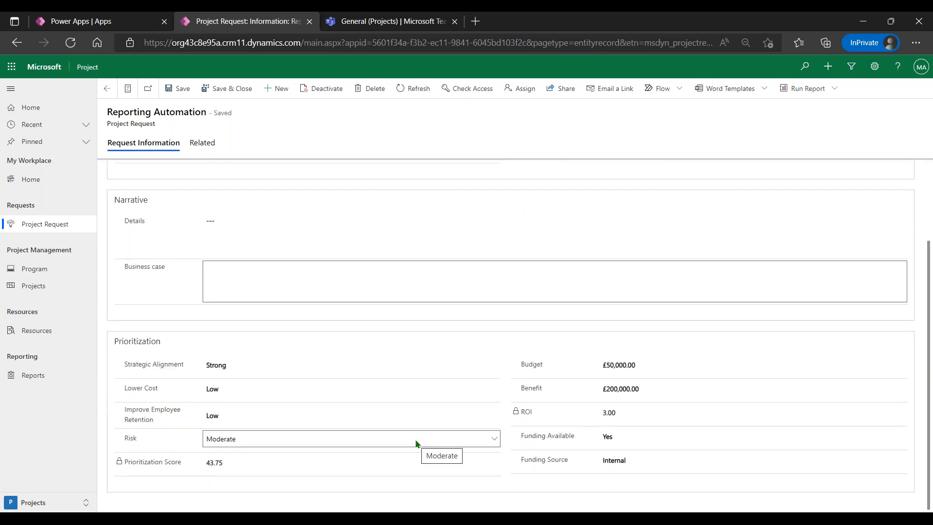
{"action": "left_click", "coordinate": [237, 364]}
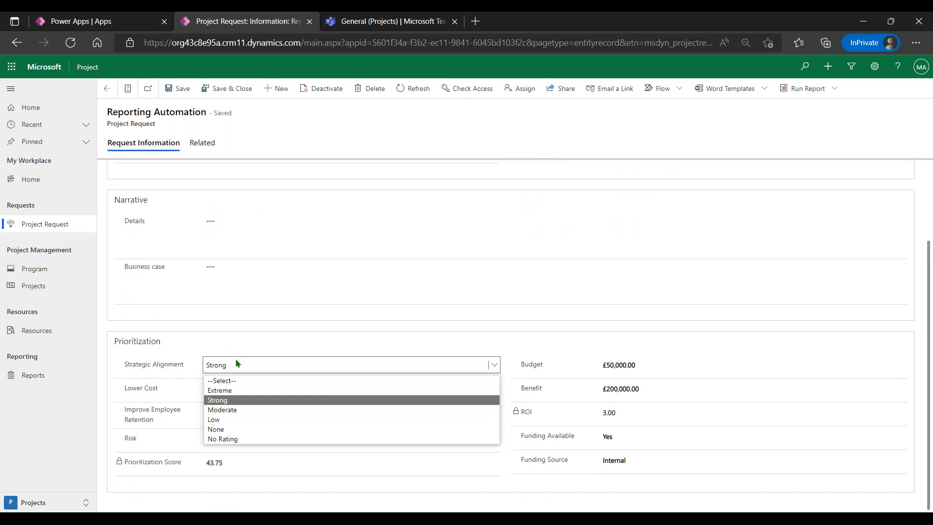
{"action": "left_click", "coordinate": [237, 363]}
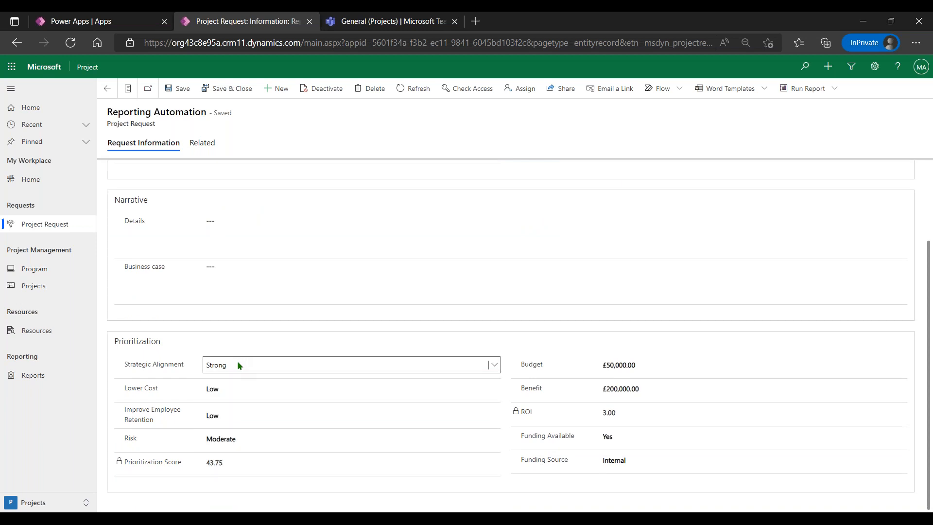
{"action": "left_click", "coordinate": [239, 391]}
{"action": "left_click", "coordinate": [239, 390]}
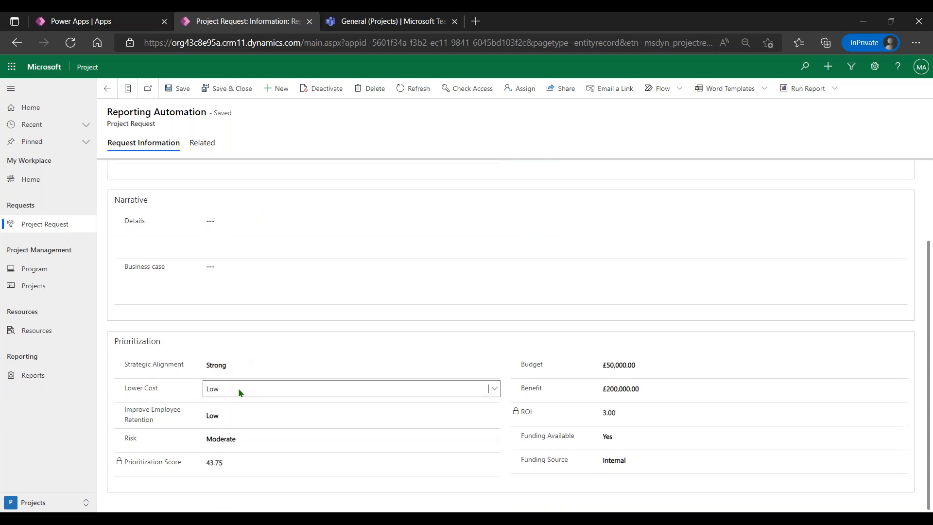
{"action": "left_click", "coordinate": [249, 415]}
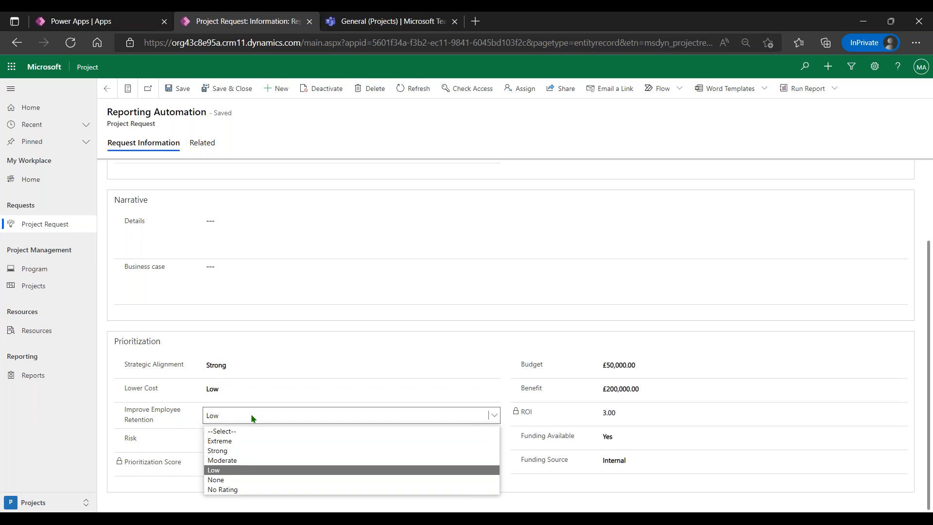
{"action": "left_click", "coordinate": [251, 416]}
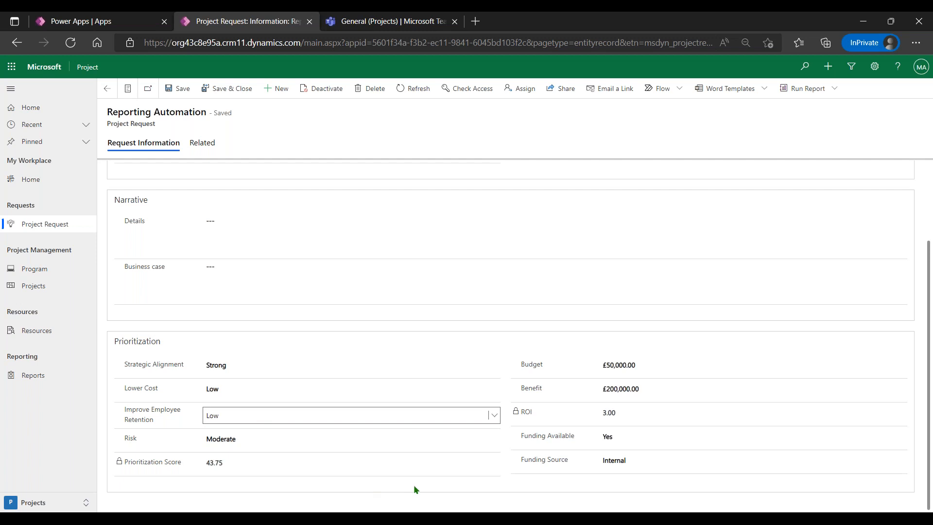
{"action": "left_click", "coordinate": [515, 493]}
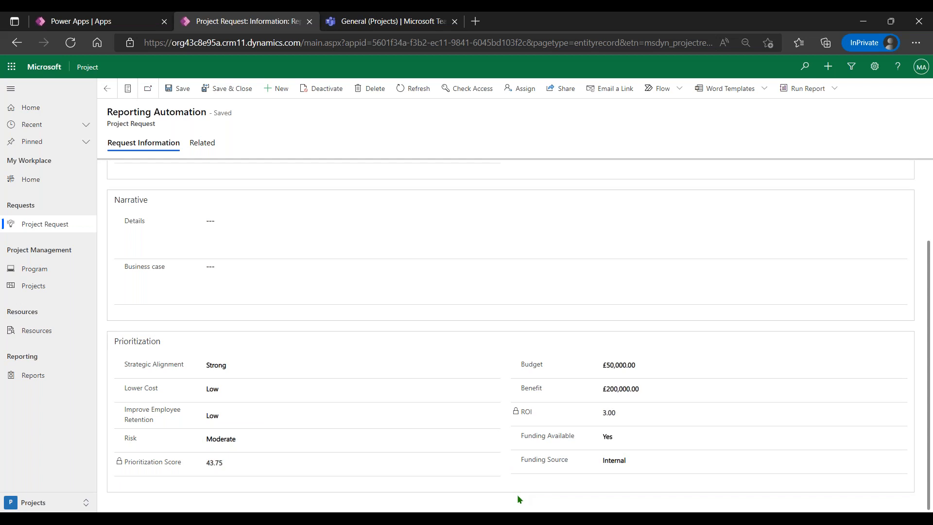
Review the active project requests and active programs lists, and open the Customer Success Factors program
{"action": "left_click", "coordinate": [61, 224]}
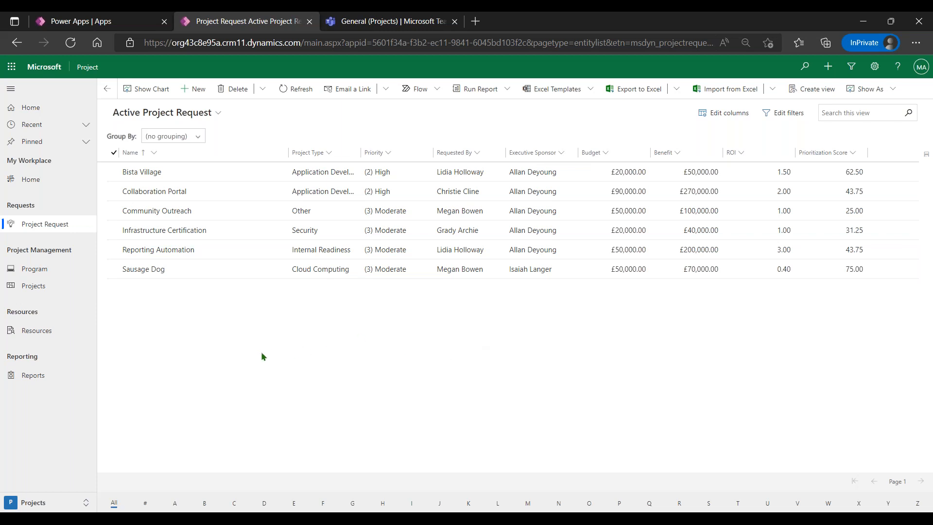
{"action": "left_click", "coordinate": [47, 274]}
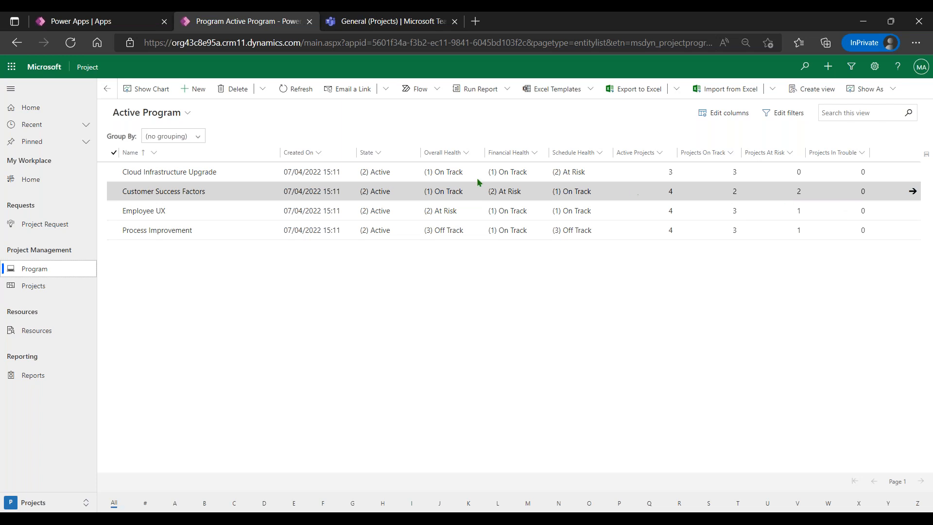
{"action": "left_click", "coordinate": [225, 192]}
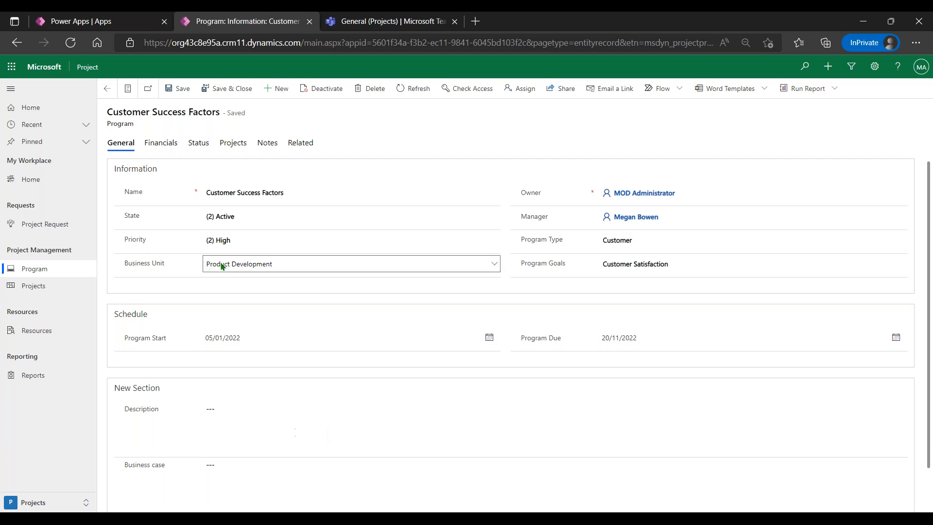
Review the program's financials, linked projects, status and notes, and return to its general information
{"action": "left_click", "coordinate": [162, 146]}
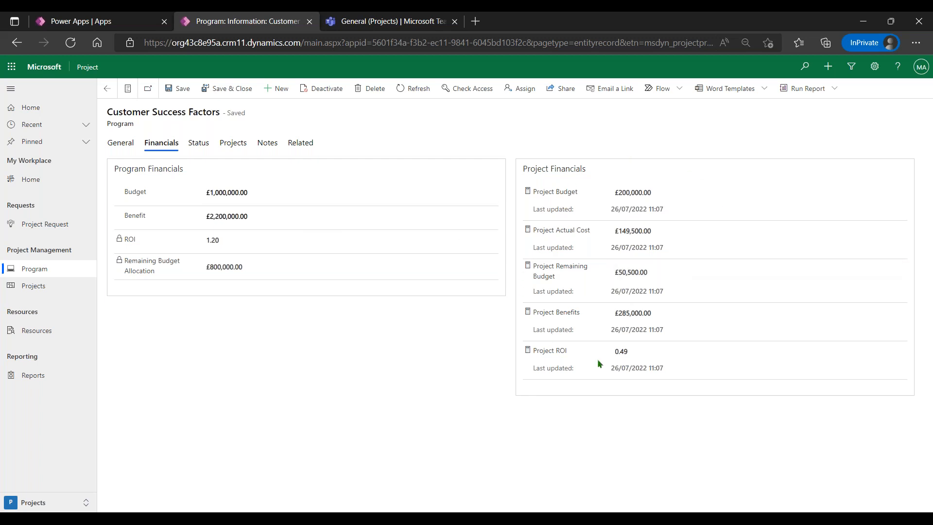
{"action": "left_click", "coordinate": [225, 146]}
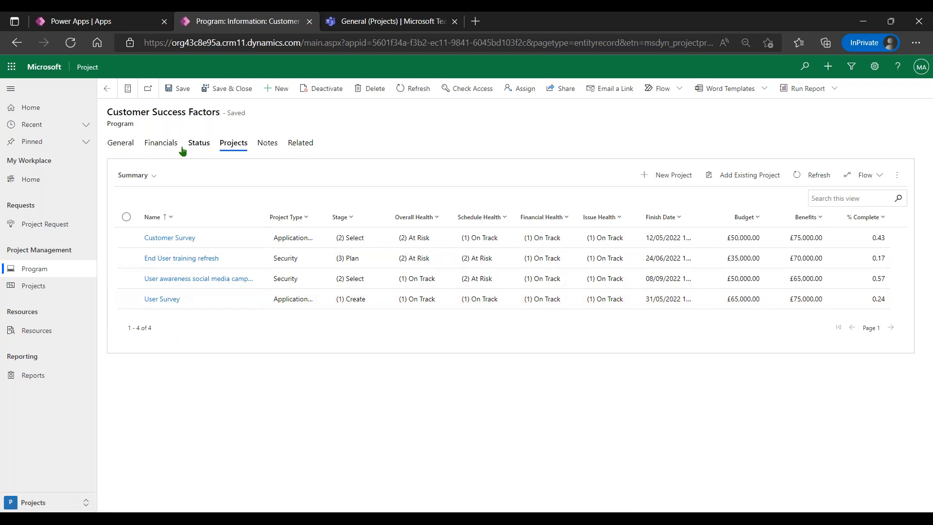
{"action": "left_click", "coordinate": [199, 146]}
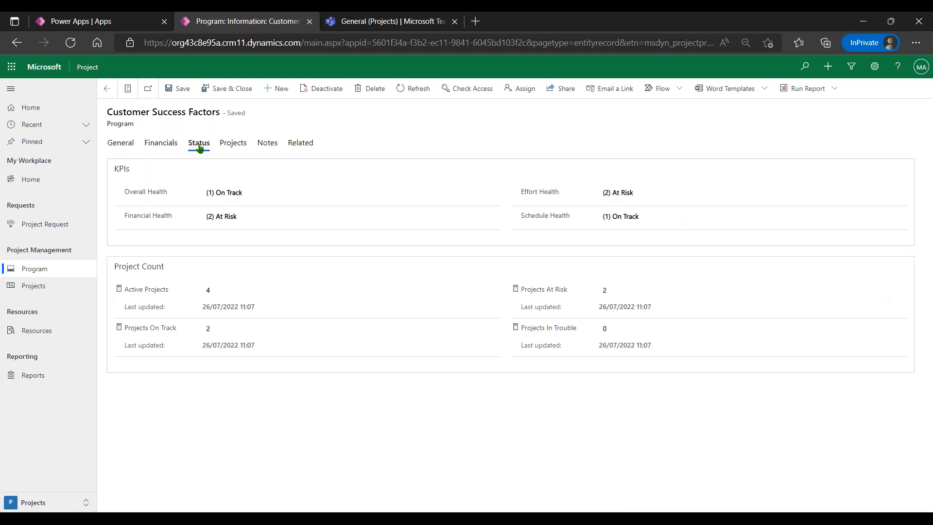
{"action": "left_click", "coordinate": [266, 145]}
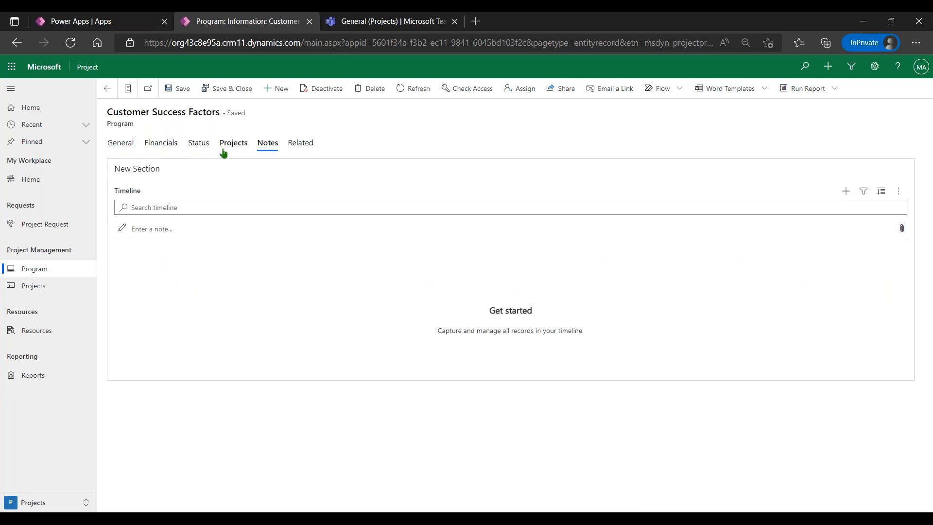
{"action": "left_click", "coordinate": [115, 147]}
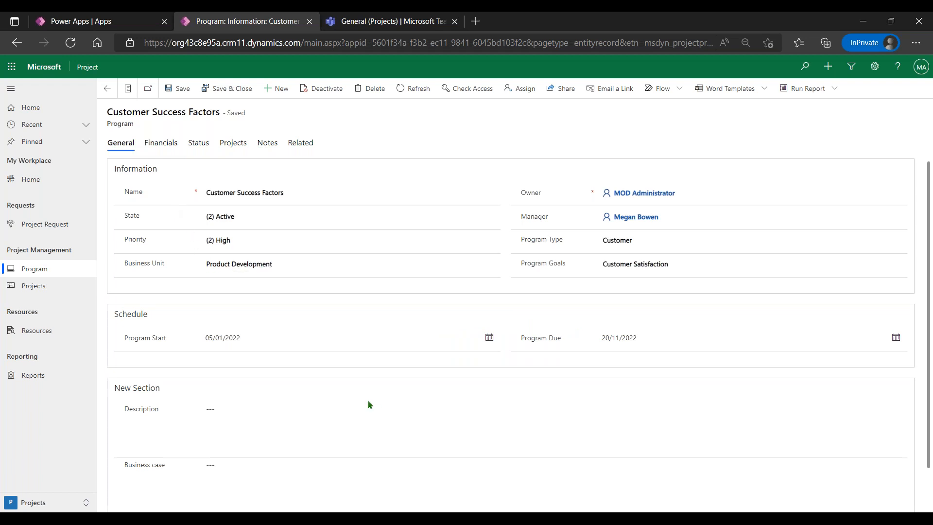
Add the Program column to the My Active Projects view and group the projects by Program
{"action": "left_click", "coordinate": [30, 287]}
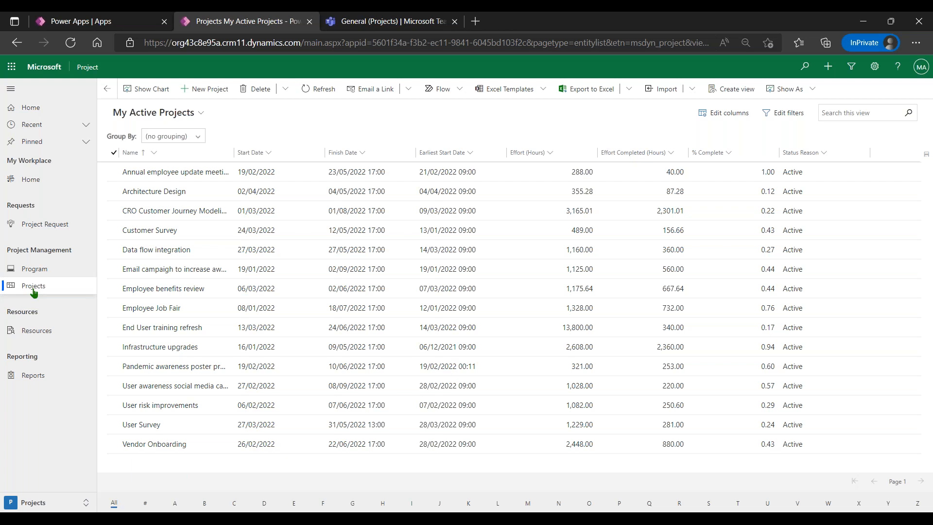
{"action": "left_click", "coordinate": [190, 137]}
{"action": "left_click", "coordinate": [316, 132]}
{"action": "left_click", "coordinate": [716, 119]}
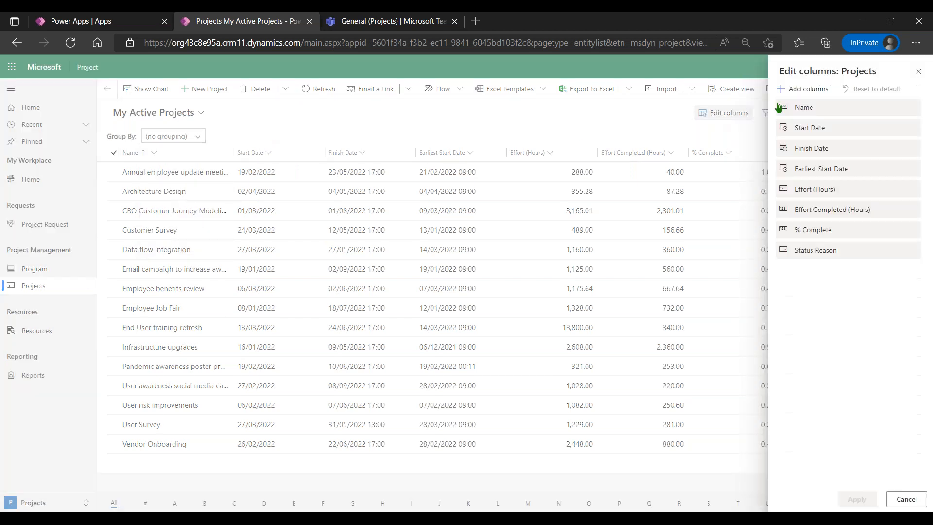
{"action": "left_click", "coordinate": [806, 90]}
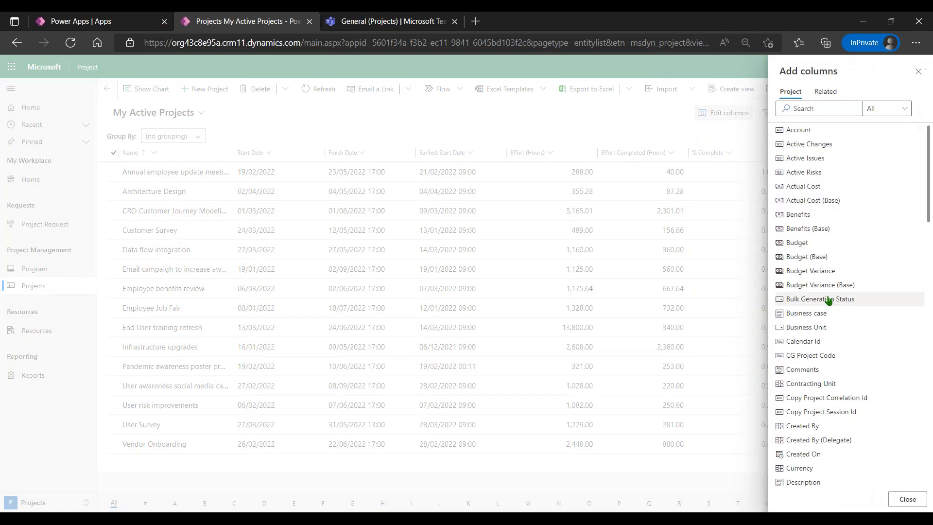
{"action": "left_click", "coordinate": [822, 107]}
{"action": "type", "text": "pro"}
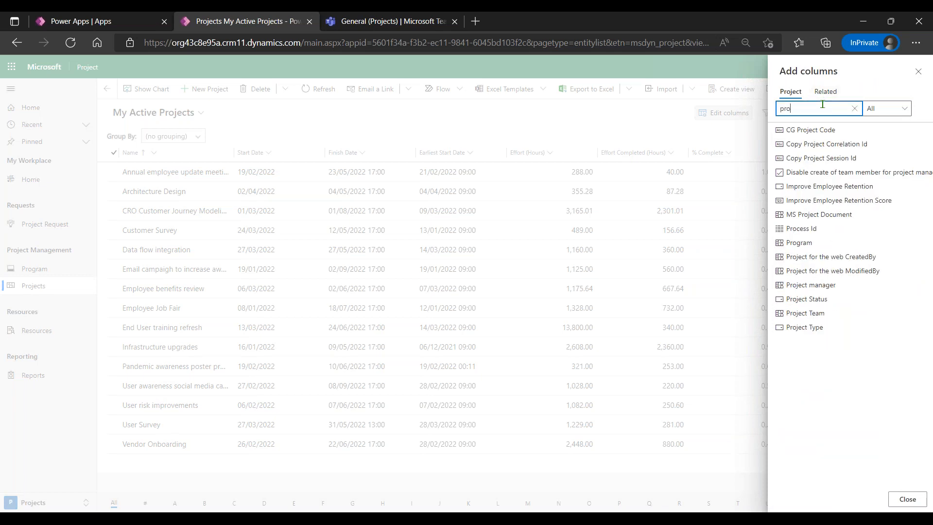
{"action": "left_click", "coordinate": [803, 242]}
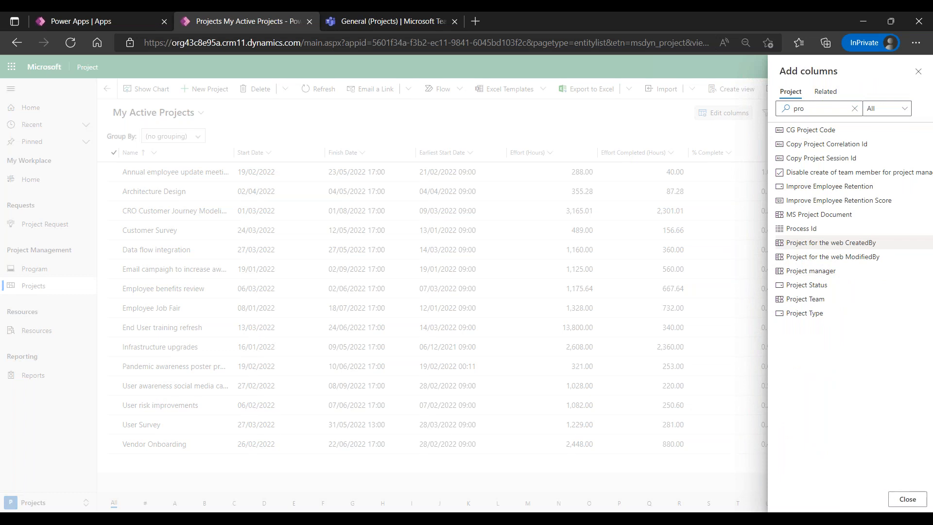
{"action": "left_click", "coordinate": [907, 499]}
{"action": "left_click", "coordinate": [853, 499]}
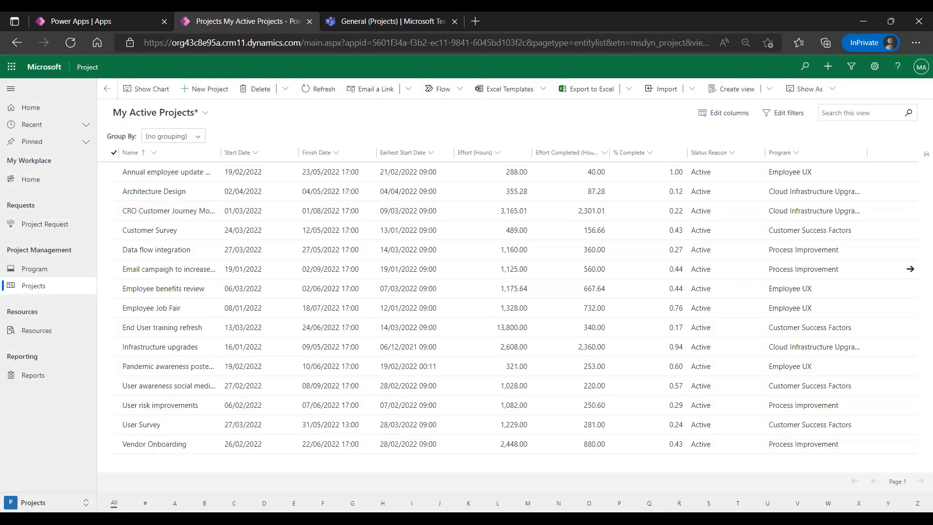
{"action": "left_click", "coordinate": [197, 136]}
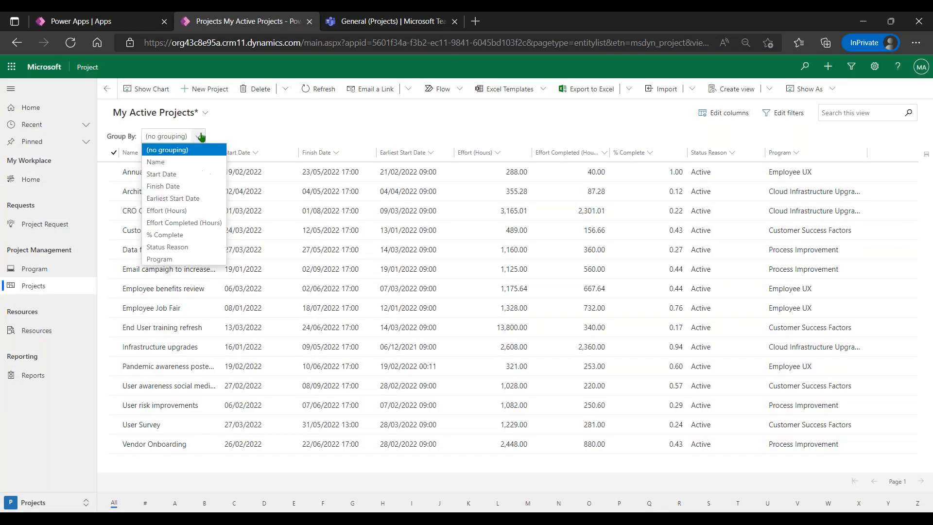
{"action": "left_click", "coordinate": [189, 260]}
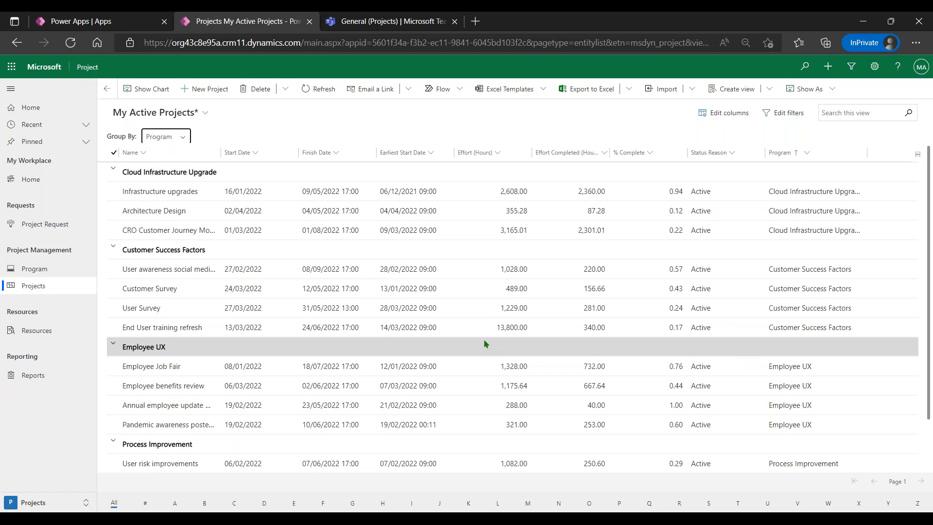
Check the available project views, and open the Pandemic awareness poster program project from the Employee UX group
{"action": "left_click", "coordinate": [205, 116]}
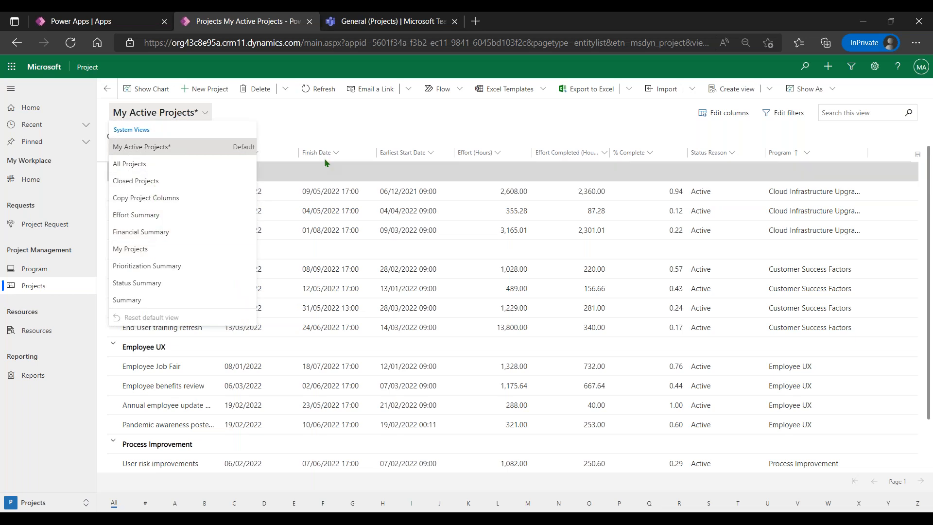
{"action": "left_click", "coordinate": [325, 133]}
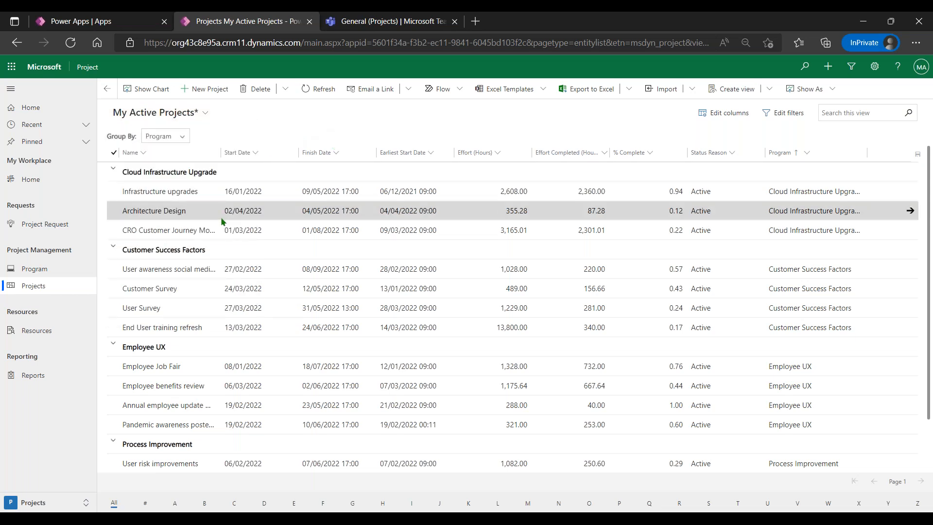
{"action": "scroll", "coordinate": [240, 294], "scroll_direction": "down", "scroll_amount": 1}
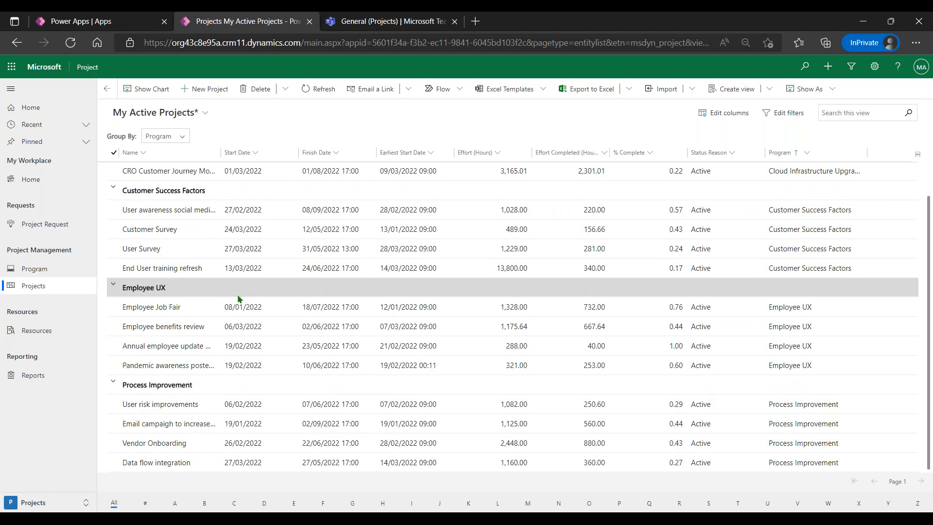
{"action": "left_click", "coordinate": [161, 368]}
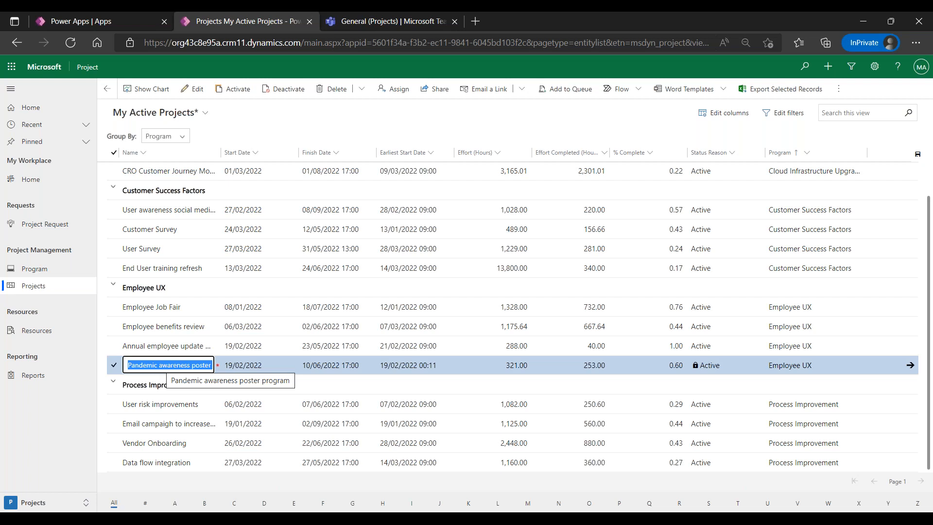
{"action": "double_click", "coordinate": [161, 366]}
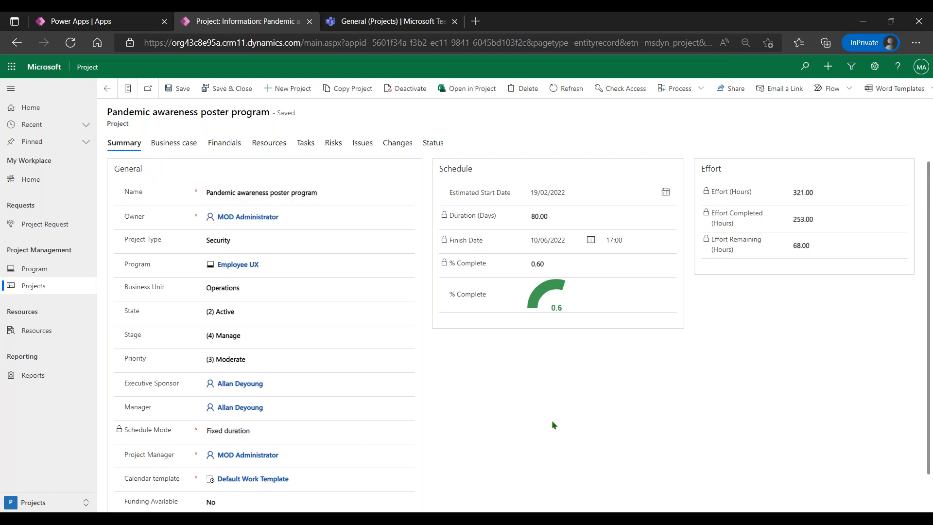
Review the project's general details, checking the Project Type, Business Unit, State, Stage and Priority choices
{"action": "scroll", "coordinate": [329, 371], "scroll_direction": "down", "scroll_amount": 1}
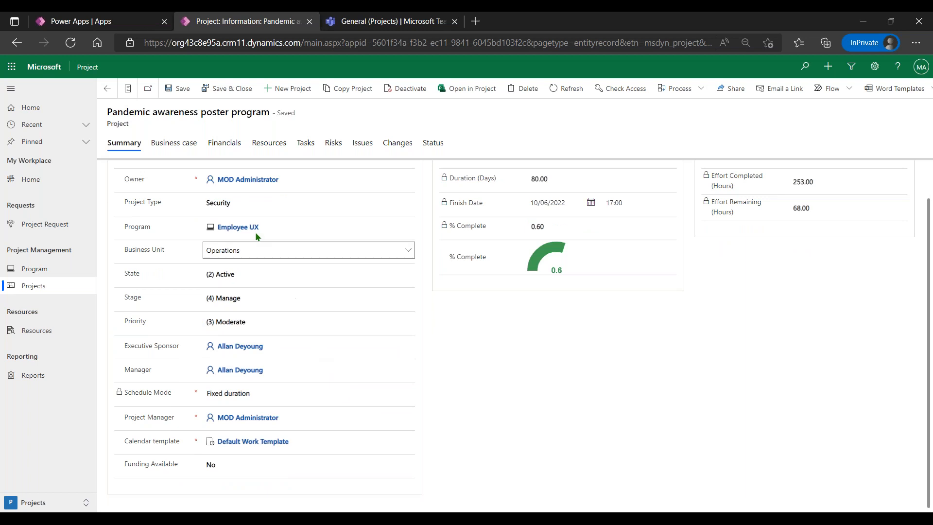
{"action": "left_click", "coordinate": [250, 207]}
{"action": "left_click", "coordinate": [250, 207]}
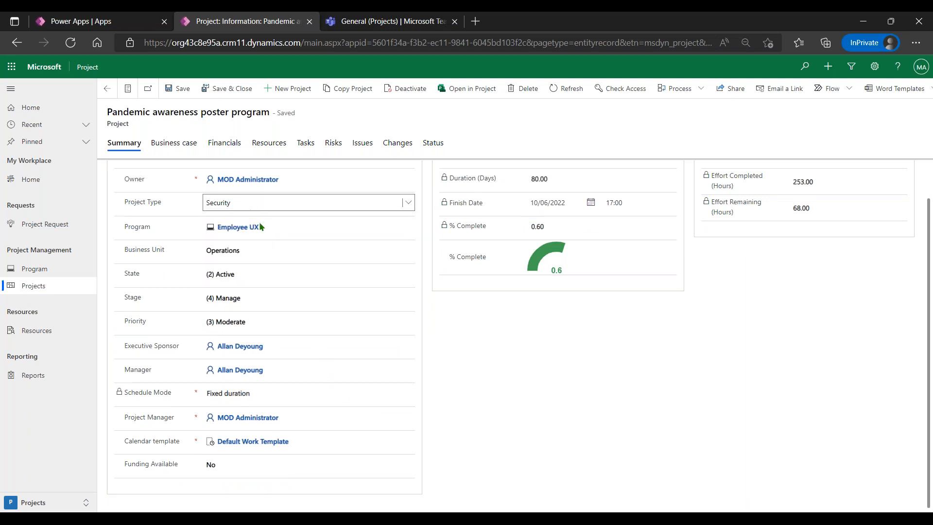
{"action": "left_click", "coordinate": [270, 253]}
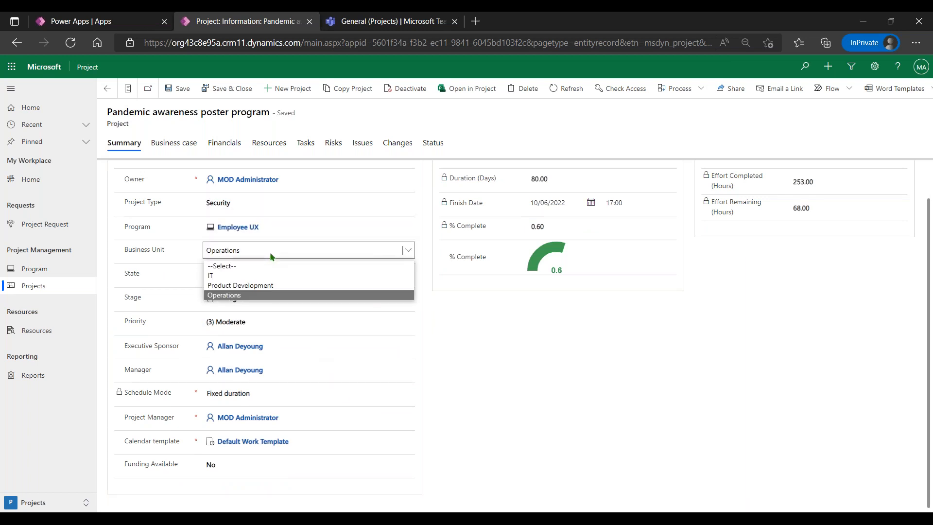
{"action": "left_click", "coordinate": [271, 256]}
{"action": "left_click", "coordinate": [278, 280]}
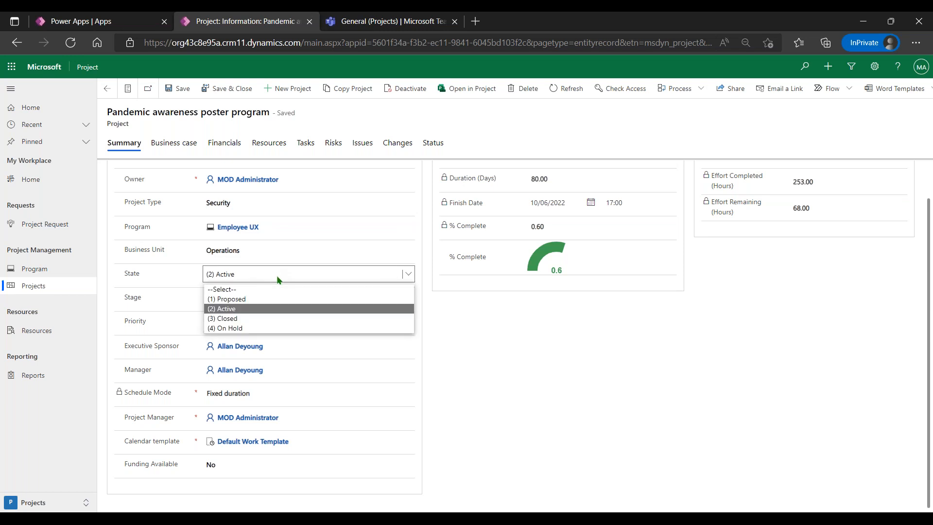
{"action": "left_click", "coordinate": [277, 281]}
{"action": "left_click", "coordinate": [272, 298]}
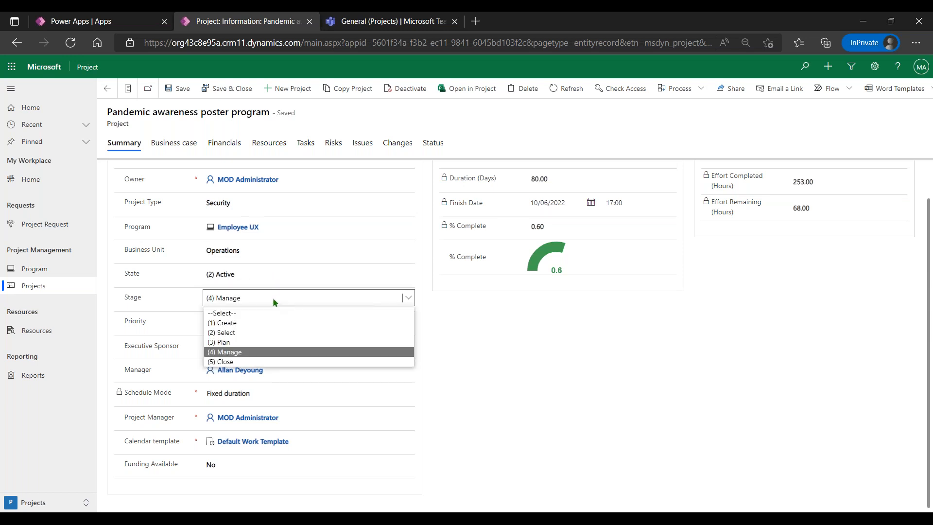
{"action": "left_click", "coordinate": [272, 299]}
{"action": "left_click", "coordinate": [273, 322]}
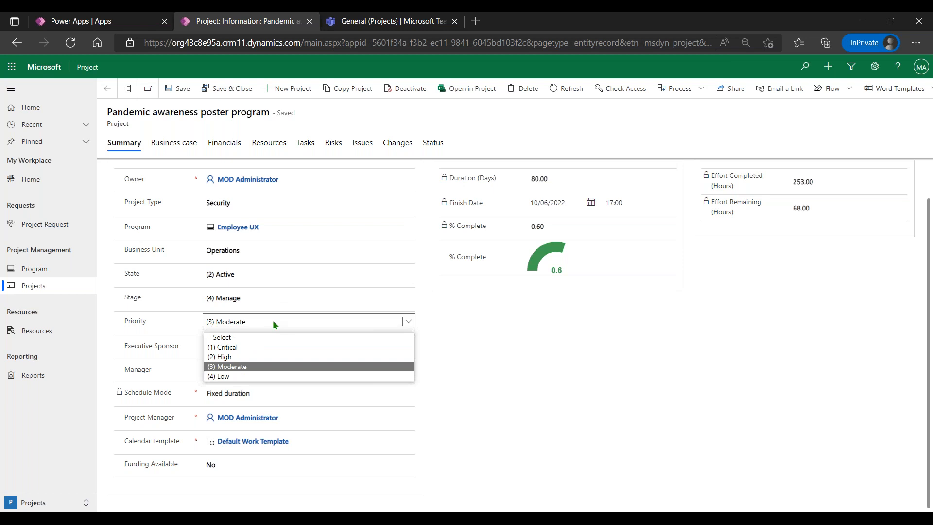
{"action": "left_click", "coordinate": [275, 325]}
{"action": "left_click", "coordinate": [424, 377]}
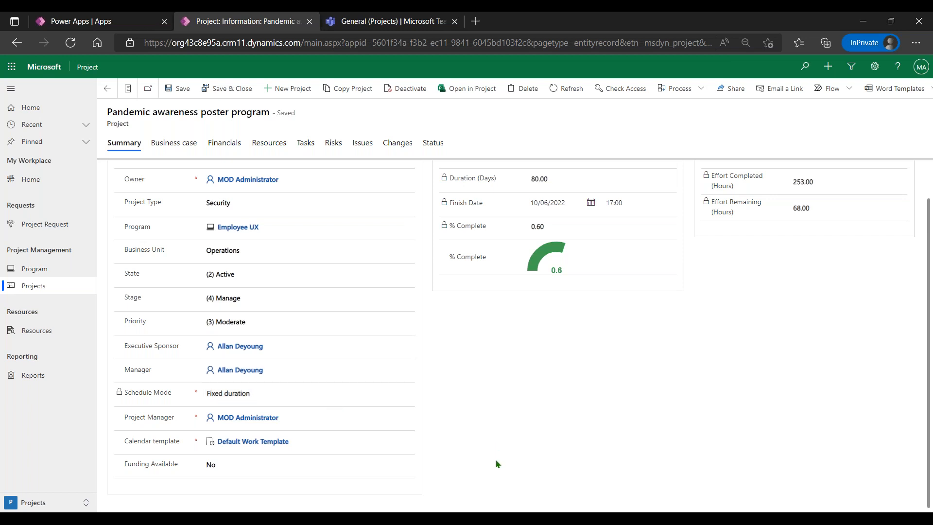
{"action": "scroll", "coordinate": [495, 462], "scroll_direction": "up", "scroll_amount": 1}
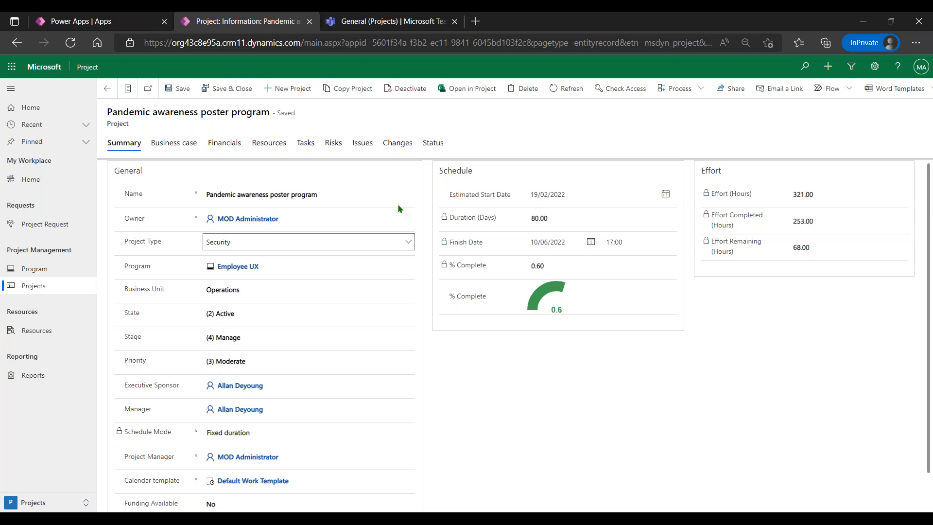
Review the project's business case, financials and team member resources
{"action": "left_click", "coordinate": [184, 146]}
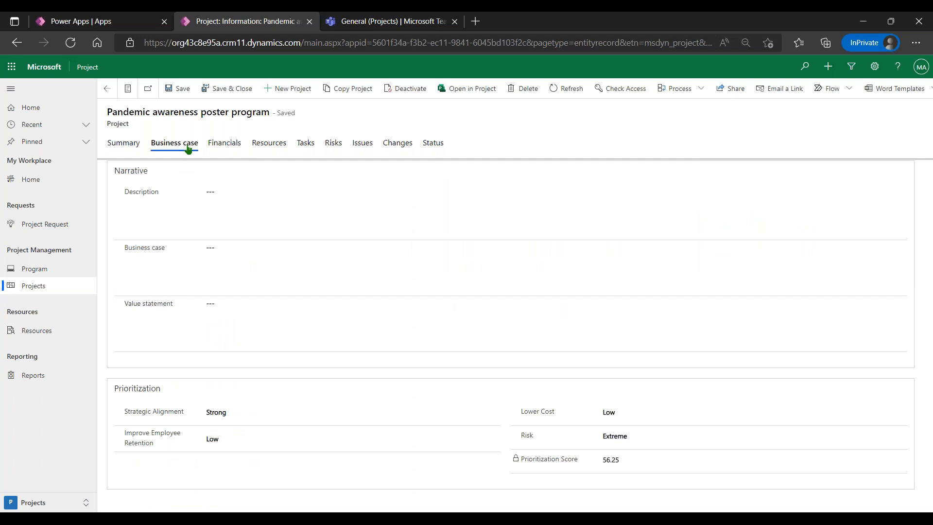
{"action": "left_click", "coordinate": [216, 145]}
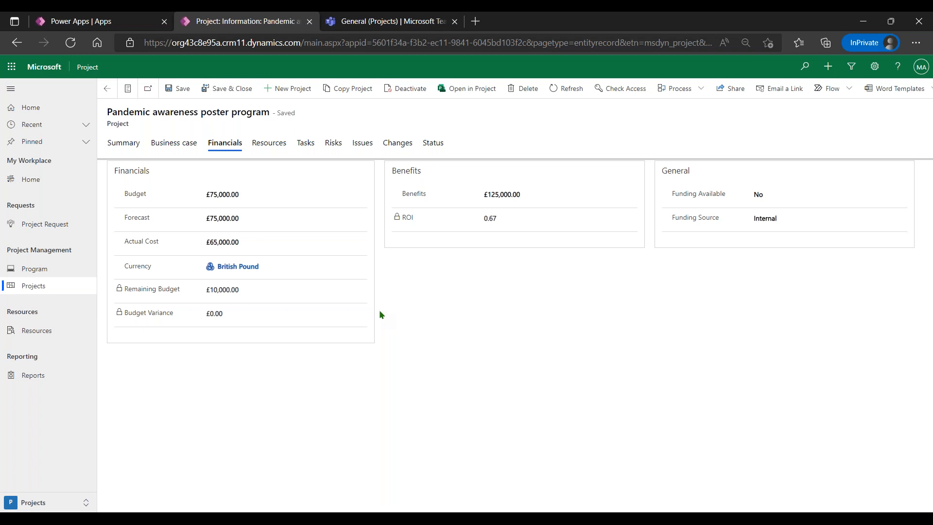
{"action": "left_click", "coordinate": [284, 145]}
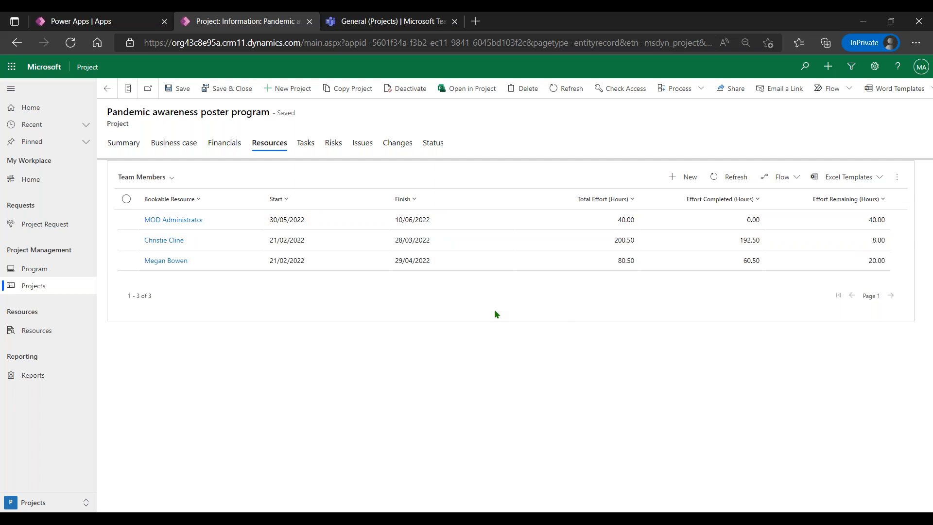
Open the project's task grid, dismiss the feedback survey, and review the full task list
{"action": "left_click", "coordinate": [305, 145]}
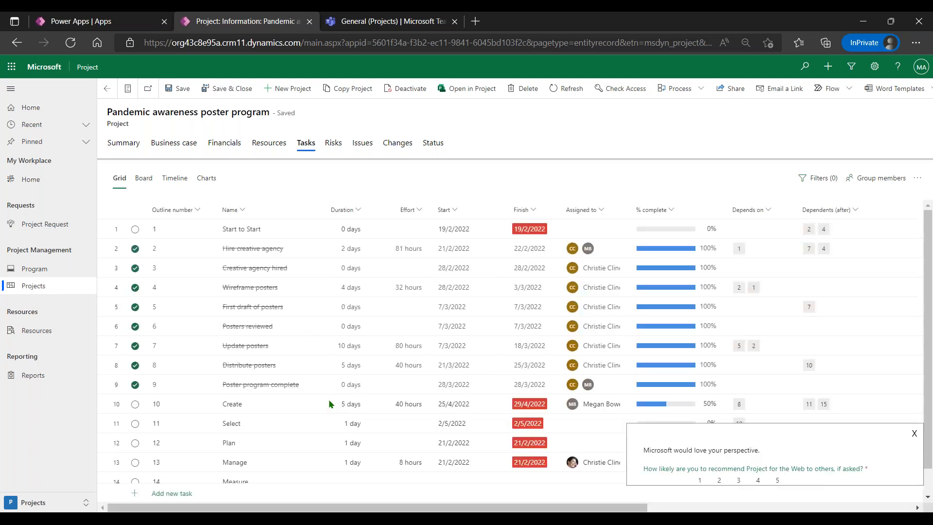
{"action": "left_click", "coordinate": [913, 433]}
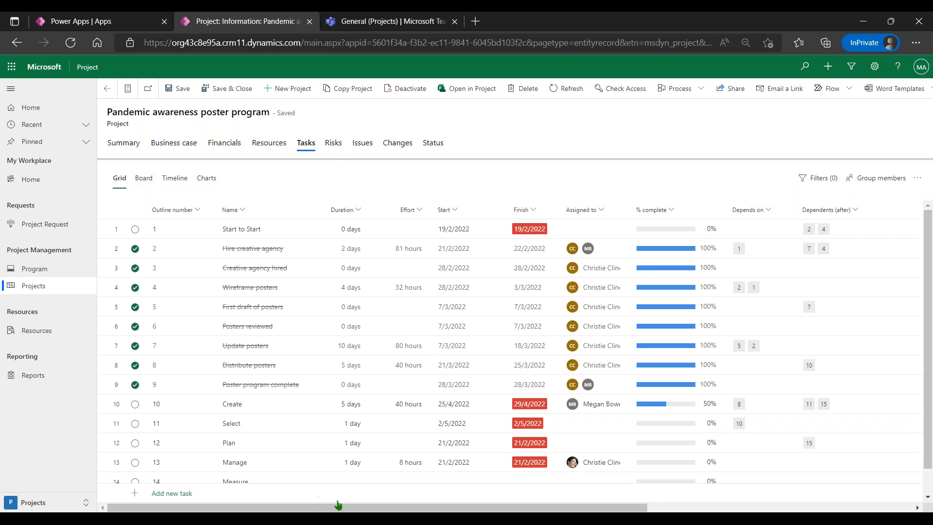
{"action": "scroll", "coordinate": [357, 408], "scroll_direction": "down", "scroll_amount": 1}
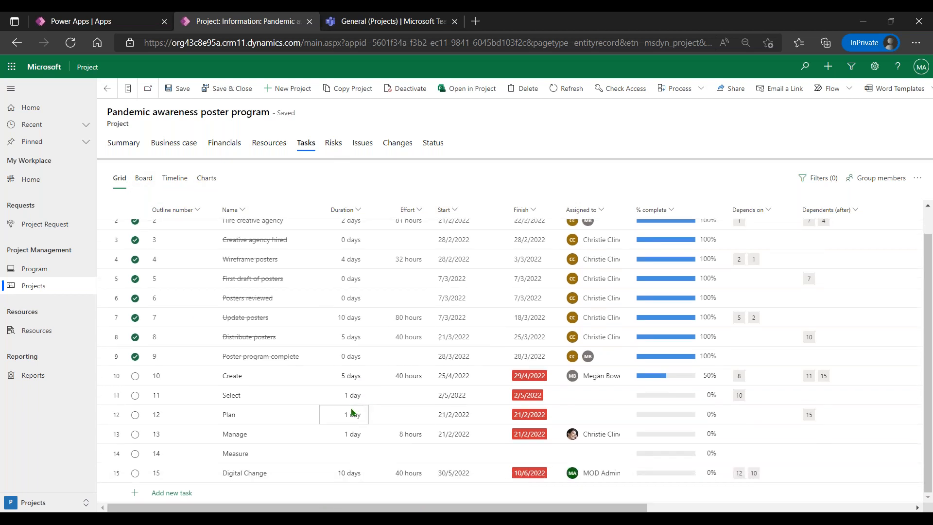
{"action": "scroll", "coordinate": [301, 350], "scroll_direction": "up", "scroll_amount": 1}
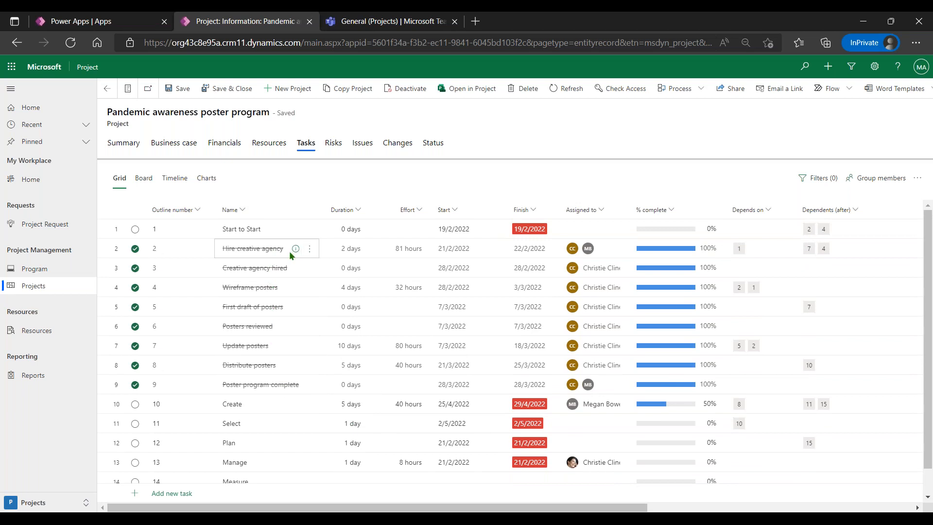
{"action": "scroll", "coordinate": [332, 417], "scroll_direction": "down", "scroll_amount": 1}
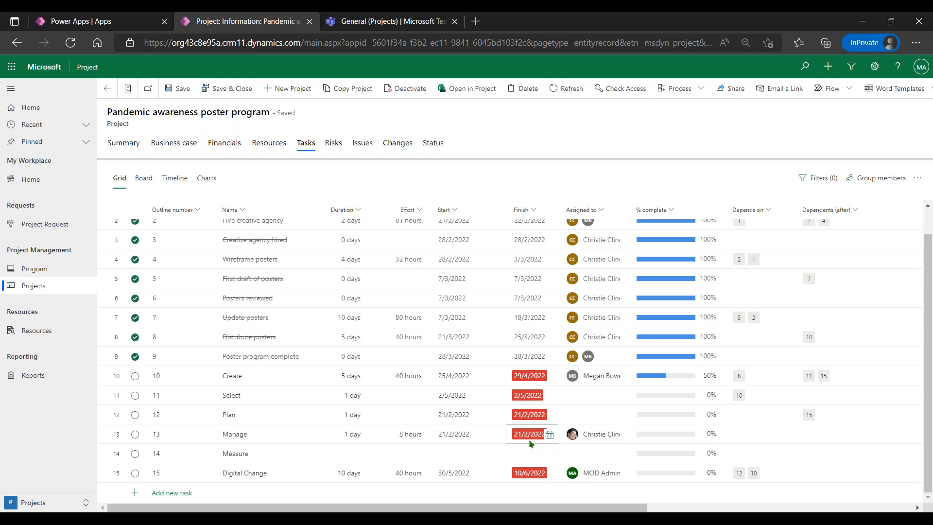
Examine the grid's remaining columns and the label choices offered for the Digital Change task
{"action": "left_click_drag", "start_coordinate": [580, 508], "coordinate": [847, 510]}
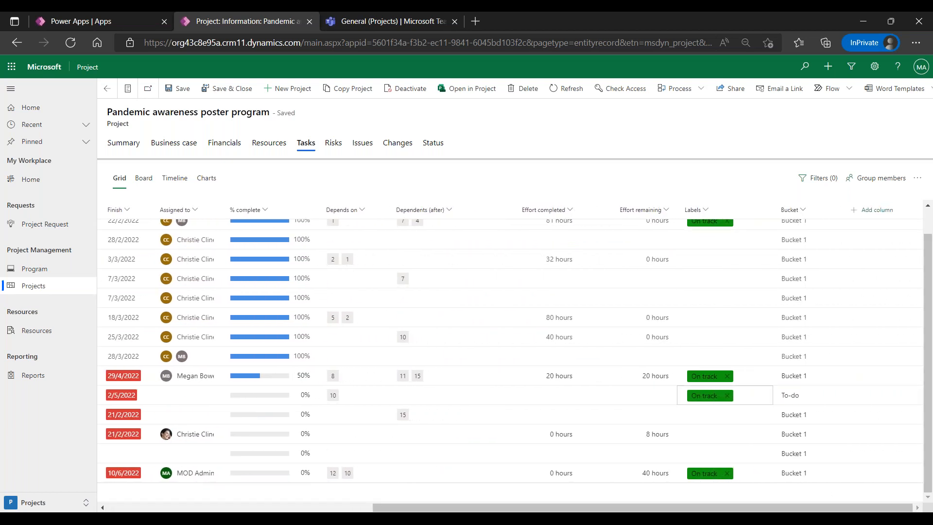
{"action": "left_click", "coordinate": [756, 475]}
{"action": "scroll", "coordinate": [808, 427], "scroll_direction": "down", "scroll_amount": 3}
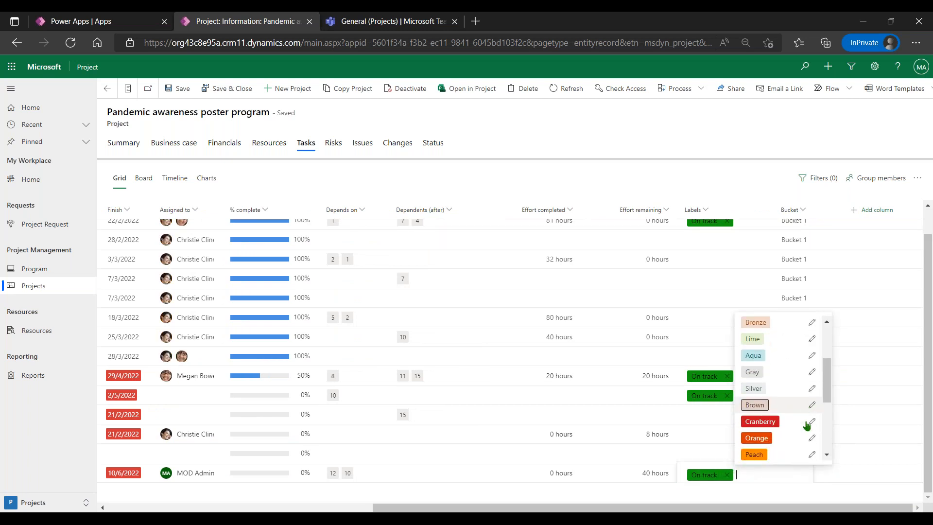
{"action": "scroll", "coordinate": [808, 425], "scroll_direction": "up", "scroll_amount": 1}
{"action": "scroll", "coordinate": [807, 426], "scroll_direction": "down", "scroll_amount": 3}
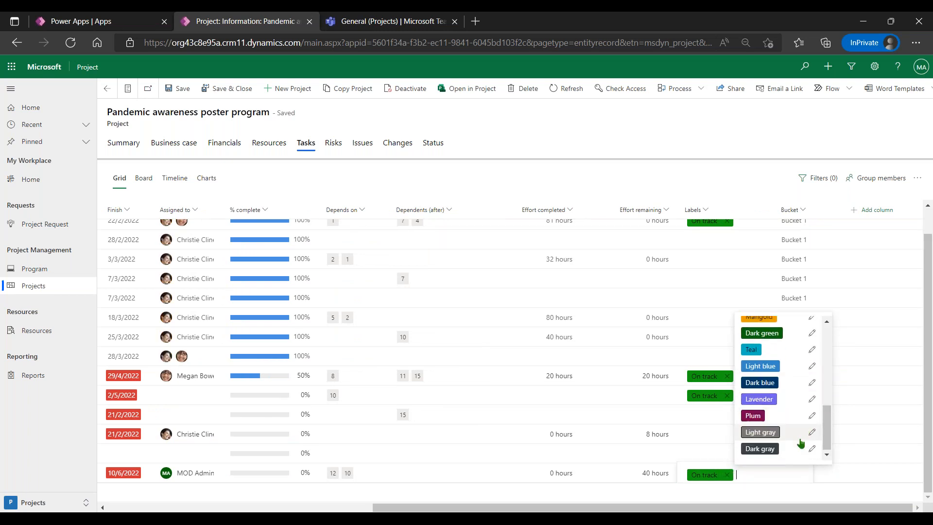
Apply the Dark blue label to the Measure task
{"action": "left_click", "coordinate": [704, 453]}
{"action": "scroll", "coordinate": [726, 416], "scroll_direction": "down", "scroll_amount": 3}
{"action": "scroll", "coordinate": [726, 416], "scroll_direction": "down", "scroll_amount": 3}
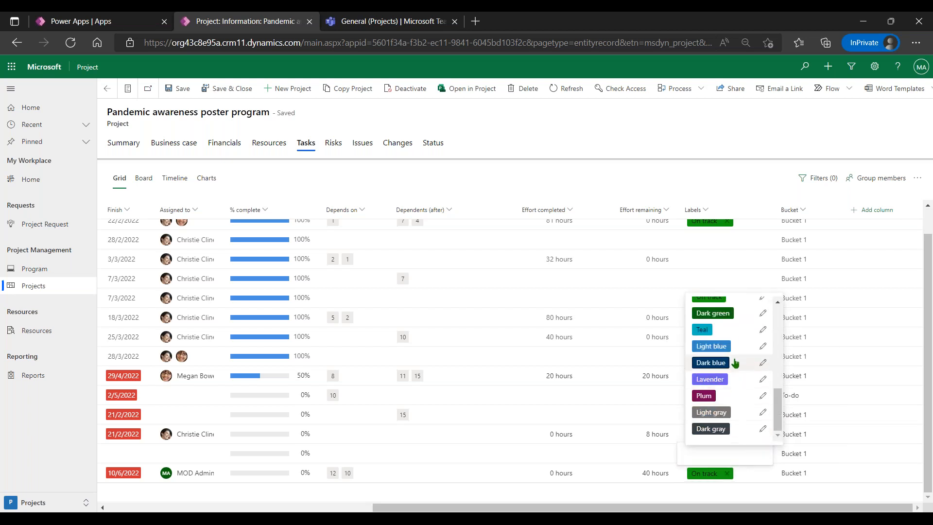
{"action": "left_click", "coordinate": [718, 361]}
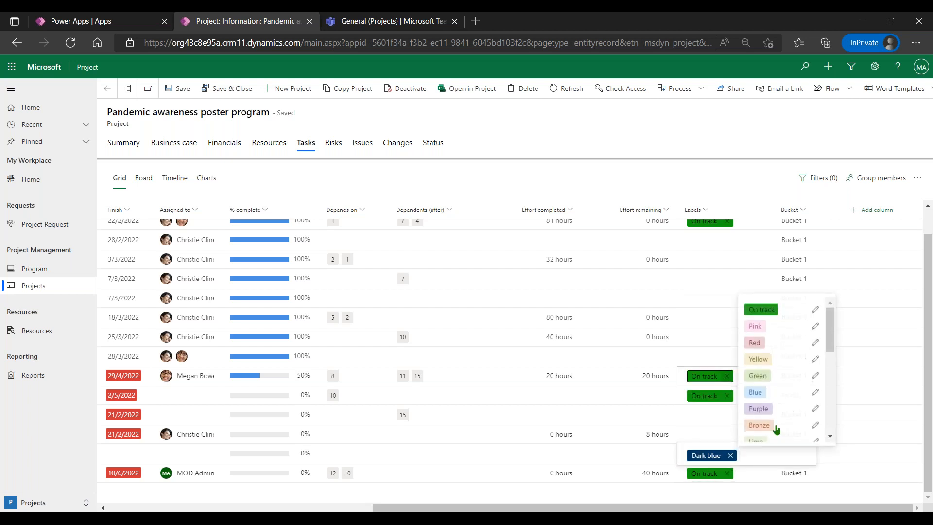
Try to rename the Measure task's Dark blue label as "In progress"
{"action": "left_click", "coordinate": [727, 457]}
{"action": "key", "text": "ctrl+a"}
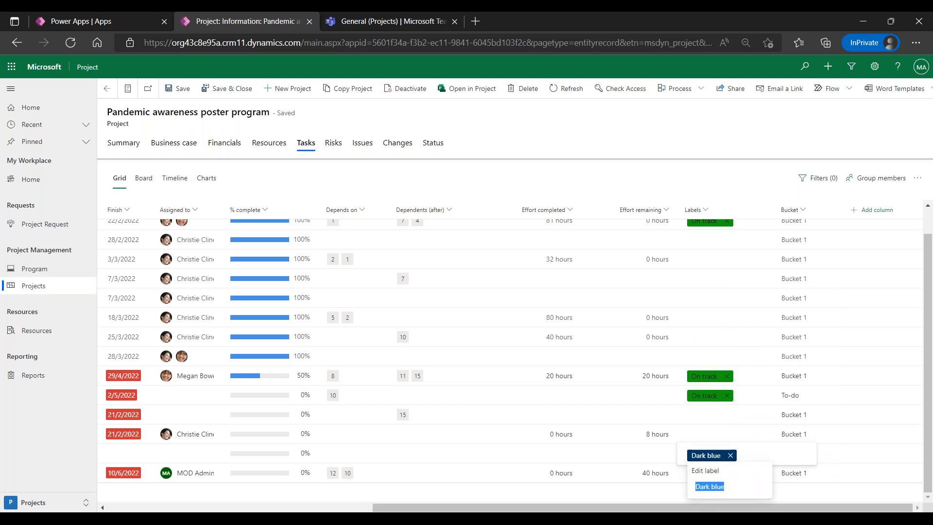
{"action": "type", "text": "In progress"}
{"action": "left_click", "coordinate": [736, 176]}
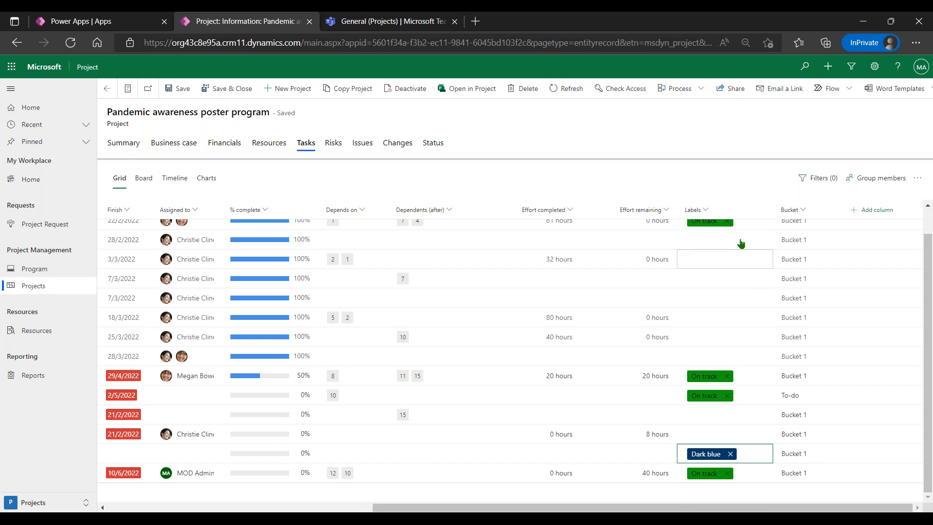
Check the Labels column options and the columns available to add, and show the tasks as a board
{"action": "left_click", "coordinate": [709, 211]}
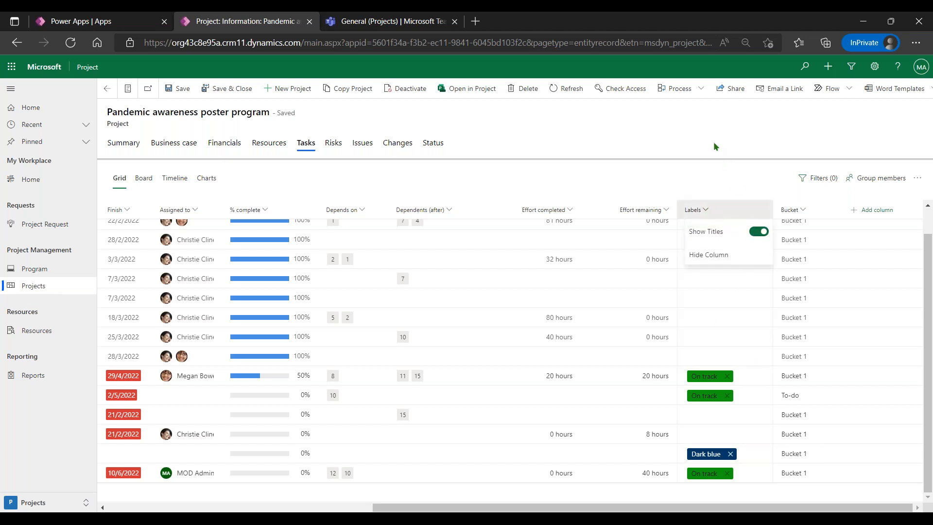
{"action": "left_click", "coordinate": [653, 169]}
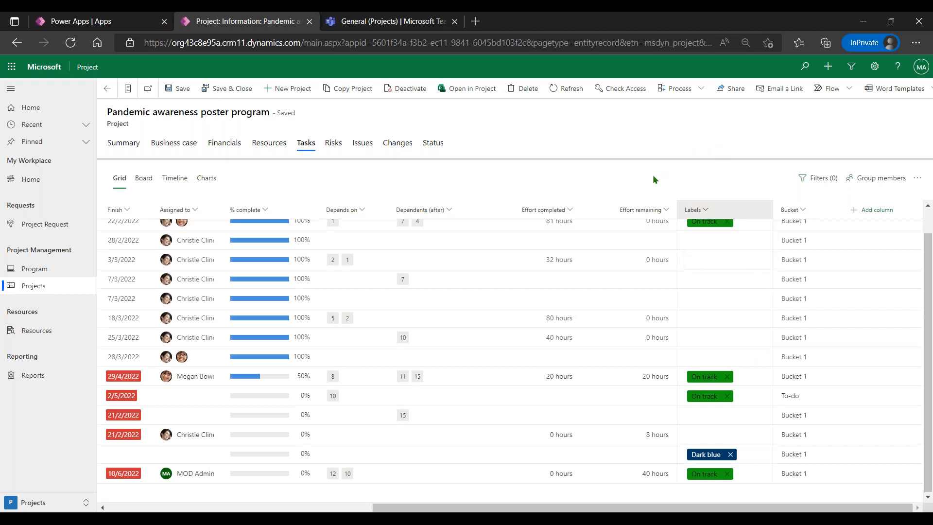
{"action": "left_click_drag", "start_coordinate": [393, 506], "coordinate": [127, 507]}
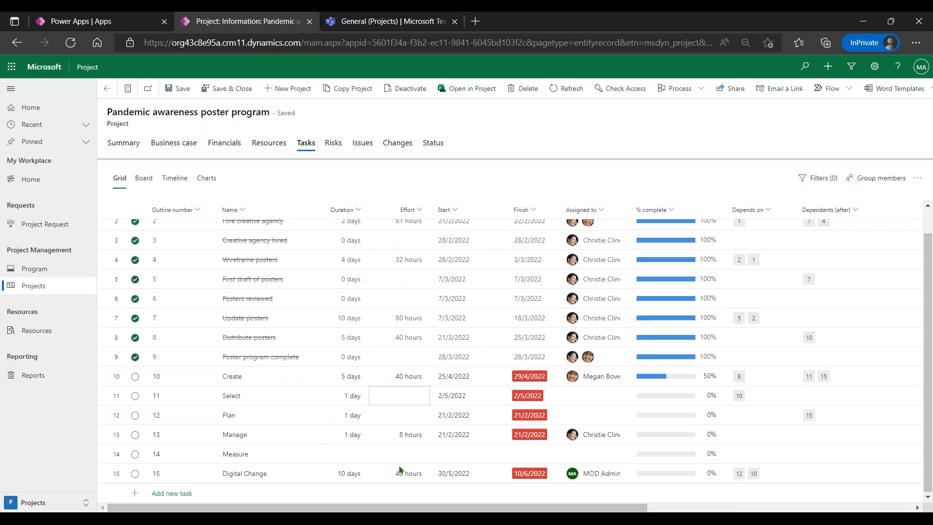
{"action": "left_click_drag", "start_coordinate": [459, 509], "coordinate": [728, 510]}
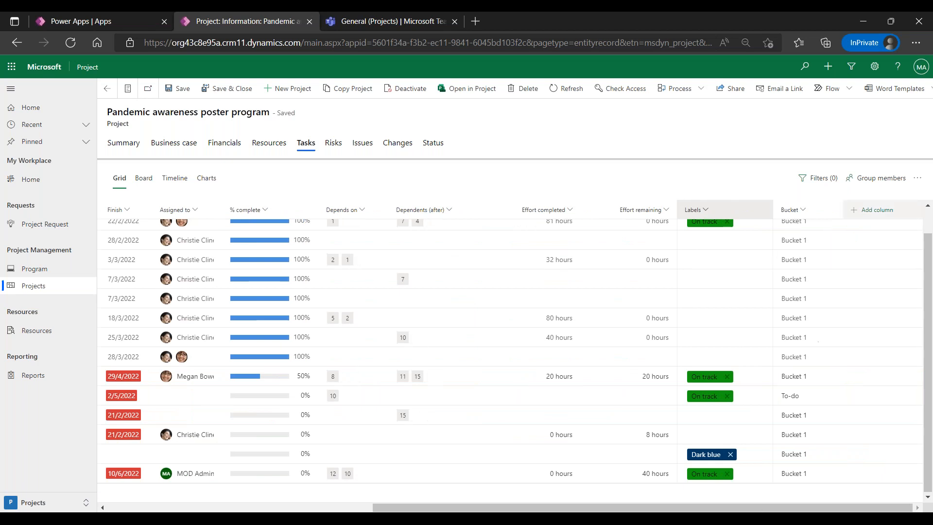
{"action": "left_click", "coordinate": [872, 210]}
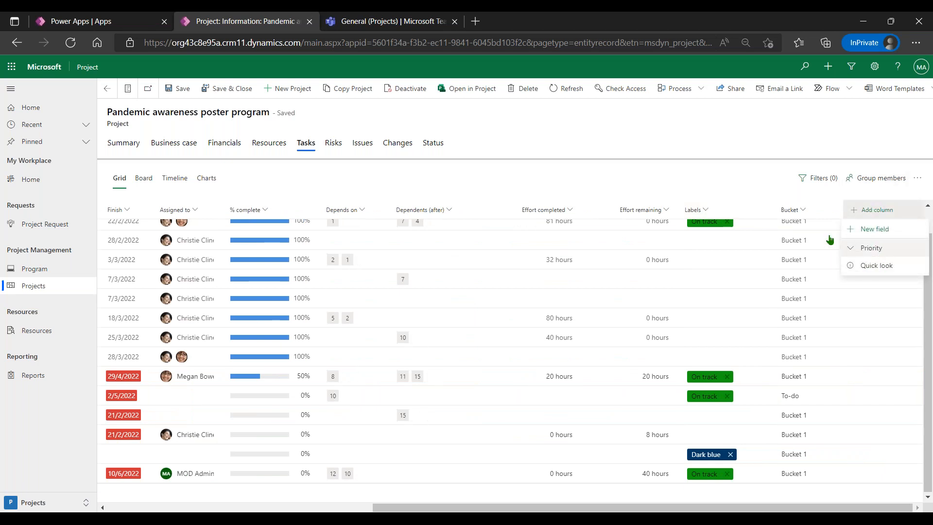
{"action": "left_click", "coordinate": [707, 180]}
{"action": "left_click_drag", "start_coordinate": [558, 508], "coordinate": [291, 507]}
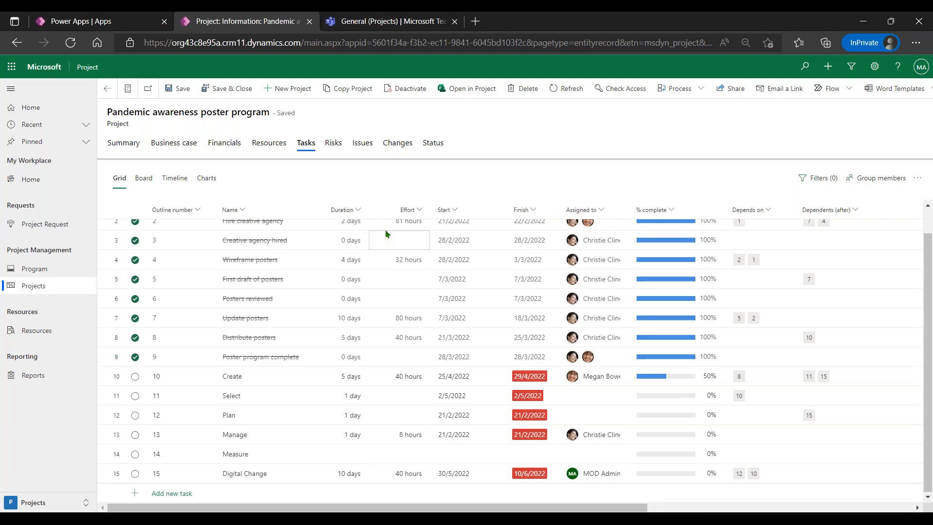
{"action": "left_click", "coordinate": [144, 186]}
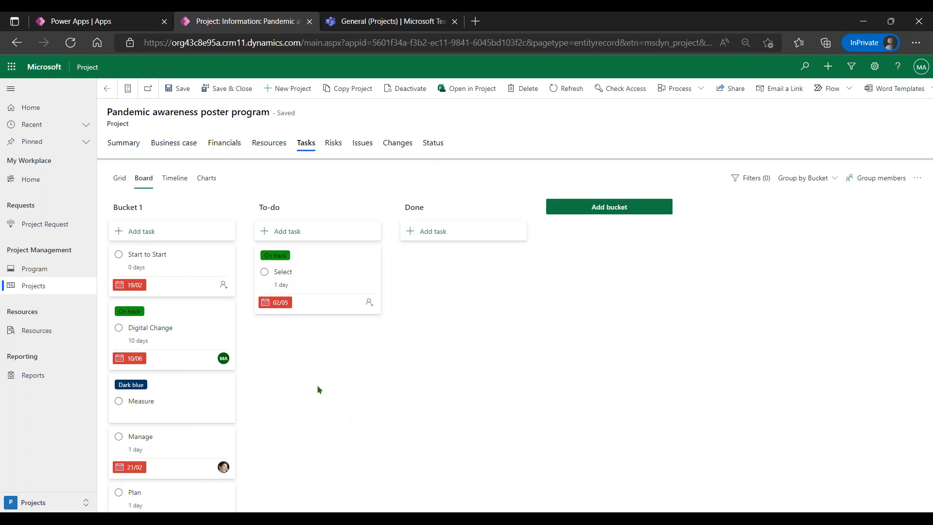
Open the Select task's details and add the checklist items One, Two and Three
{"action": "left_click", "coordinate": [332, 280]}
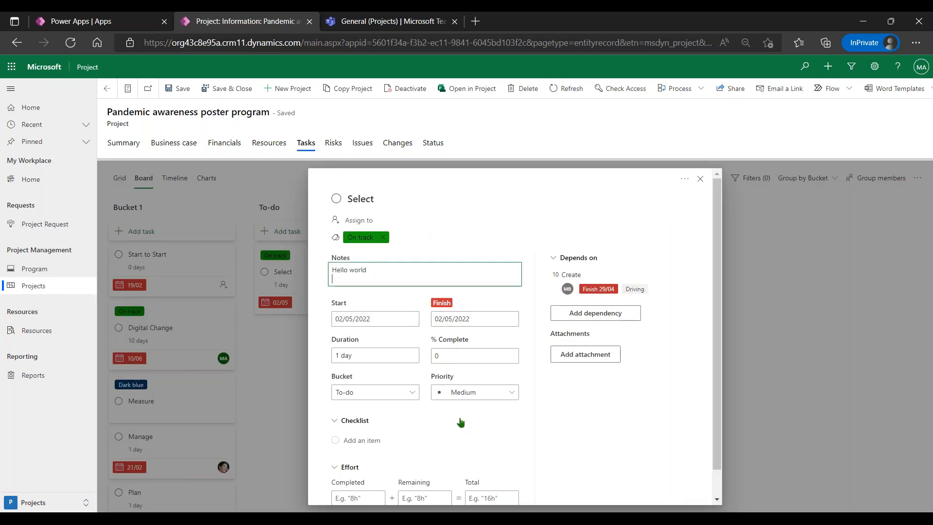
{"action": "scroll", "coordinate": [458, 424], "scroll_direction": "down", "scroll_amount": 1}
{"action": "left_click", "coordinate": [383, 411]}
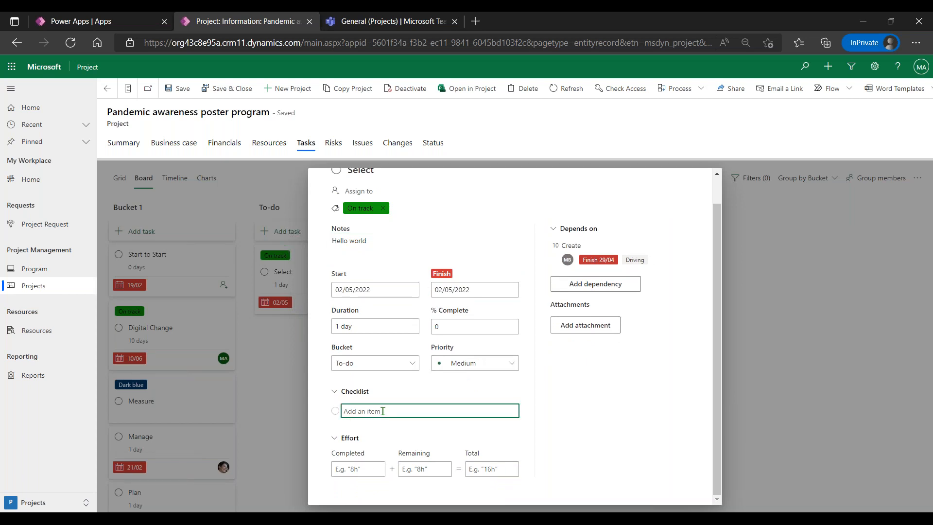
{"action": "type", "text": "One"}
{"action": "key", "text": "Return"}
{"action": "type", "text": "Two"}
{"action": "key", "text": "Return"}
{"action": "type", "text": "Three"}
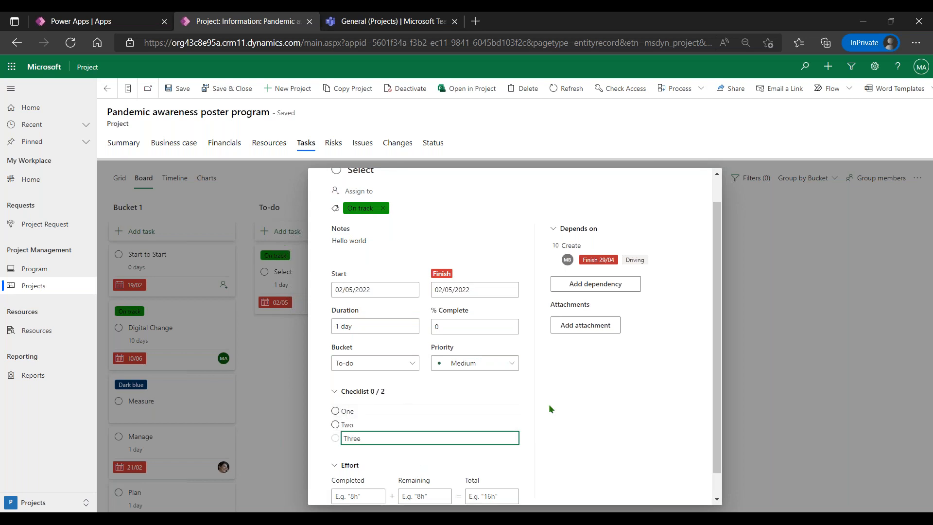
{"action": "key", "text": "Return"}
Mark checklist items Three and Two as complete, review the rest of the Select task's details and close them
{"action": "left_click", "coordinate": [335, 438]}
{"action": "left_click", "coordinate": [335, 424]}
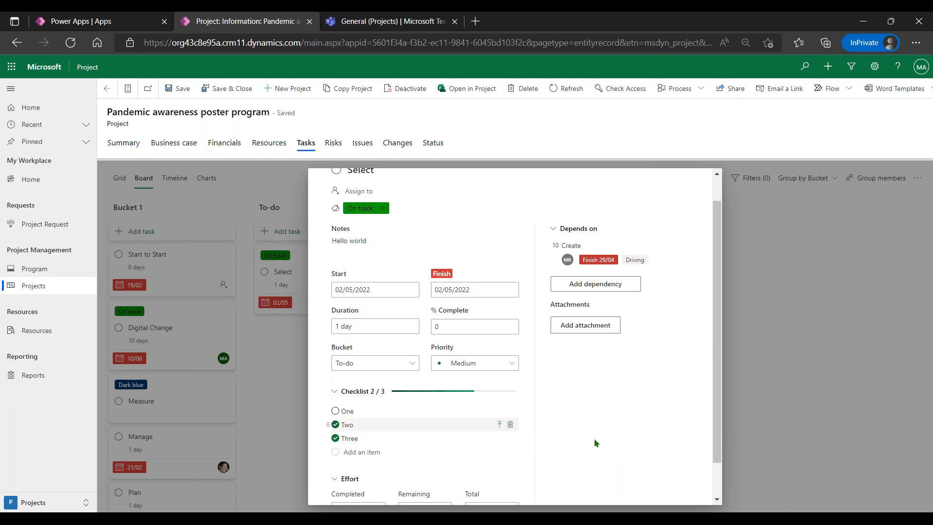
{"action": "scroll", "coordinate": [521, 481], "scroll_direction": "down", "scroll_amount": 1}
{"action": "scroll", "coordinate": [491, 452], "scroll_direction": "up", "scroll_amount": 2}
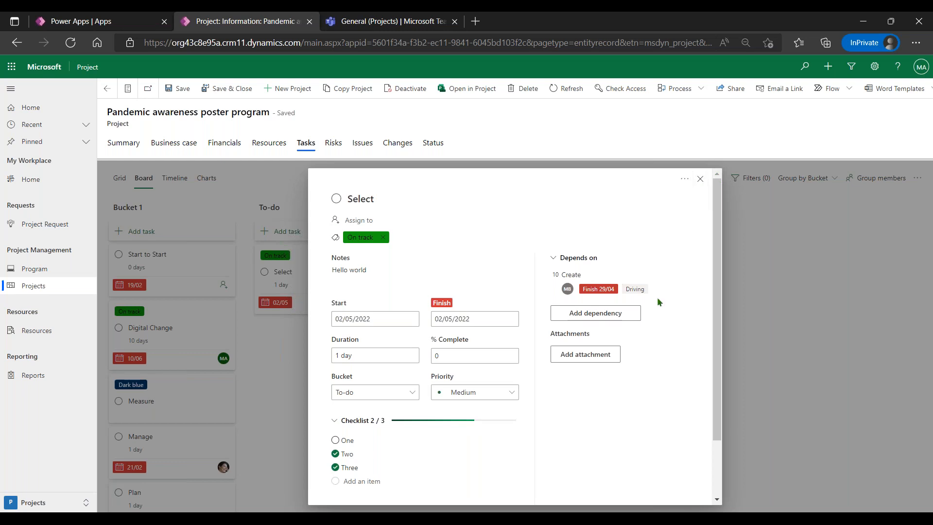
{"action": "scroll", "coordinate": [654, 307], "scroll_direction": "down", "scroll_amount": 2}
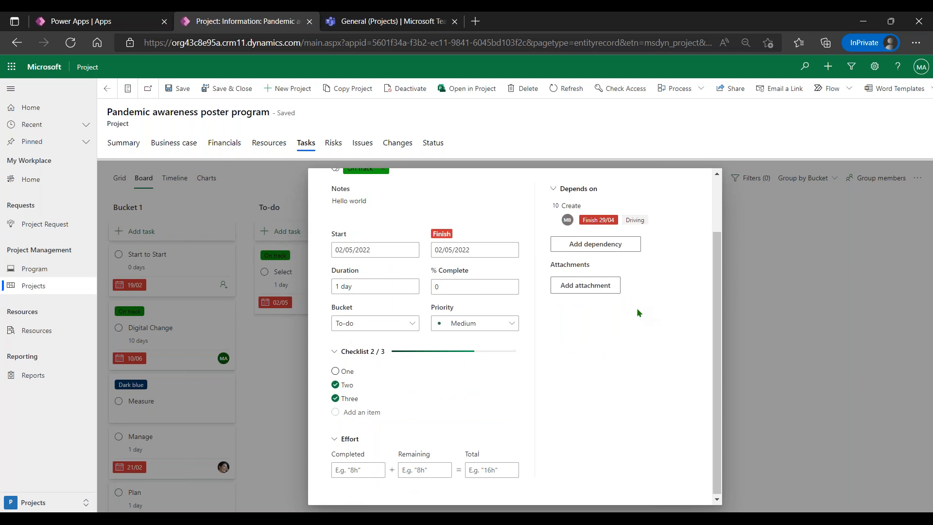
{"action": "scroll", "coordinate": [637, 312], "scroll_direction": "up", "scroll_amount": 5}
{"action": "left_click", "coordinate": [702, 178]}
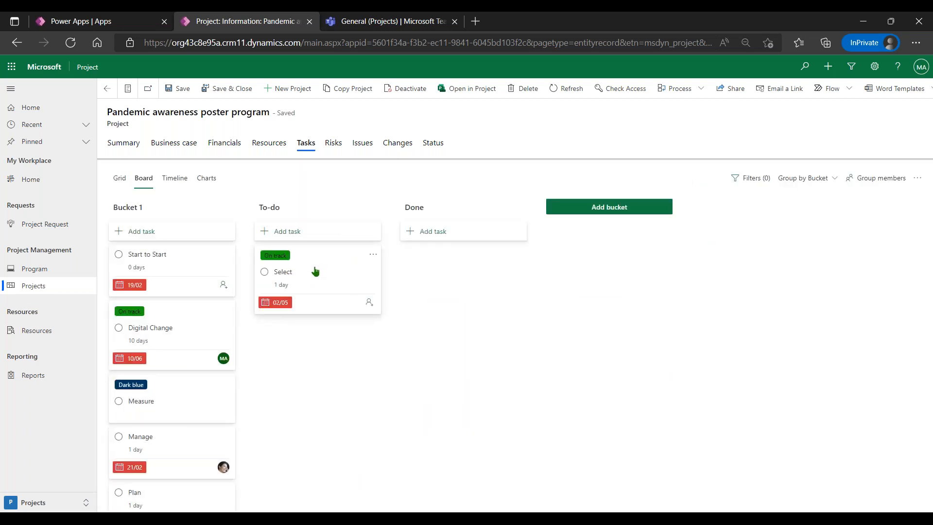
Move the Select task to the Done bucket and the Measure task to the To-do bucket
{"action": "left_click_drag", "start_coordinate": [315, 271], "coordinate": [461, 279]}
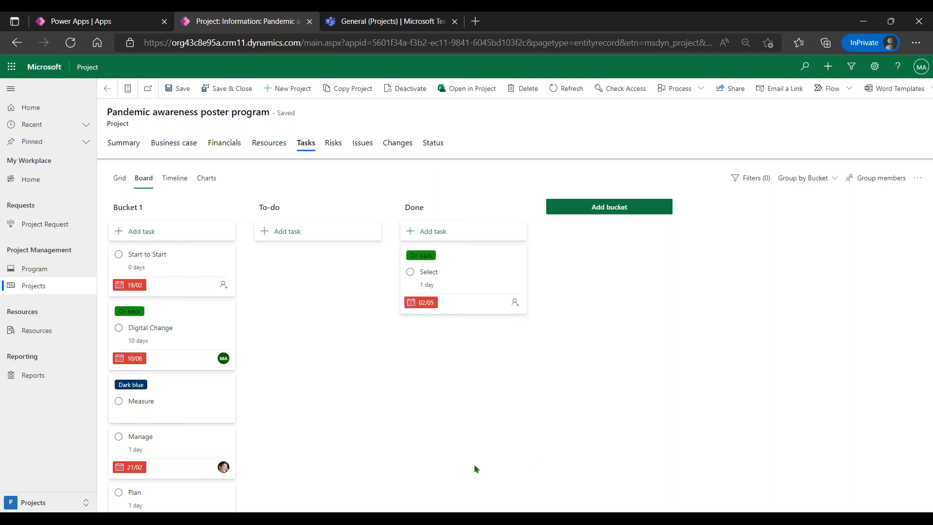
{"action": "left_click_drag", "start_coordinate": [181, 410], "coordinate": [331, 318]}
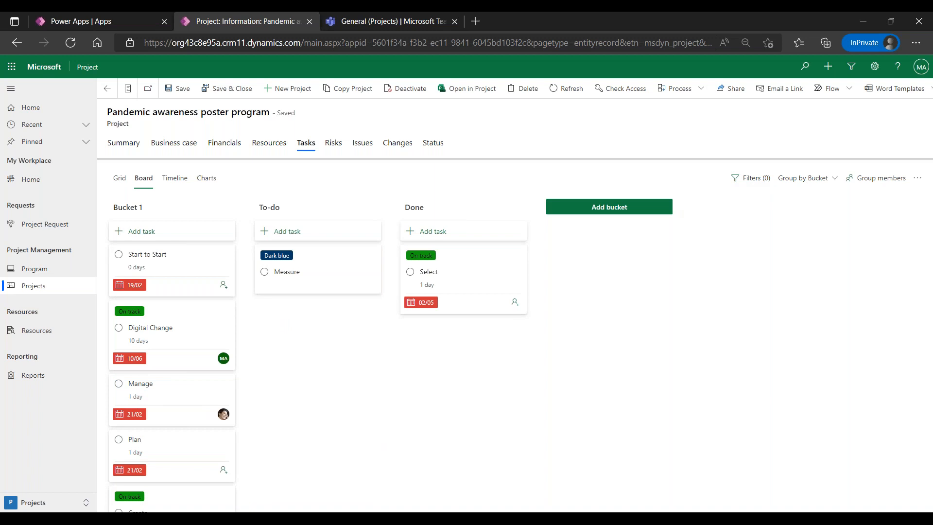
View the board grouped by Progress, and return it to grouping by Bucket
{"action": "left_click", "coordinate": [817, 180]}
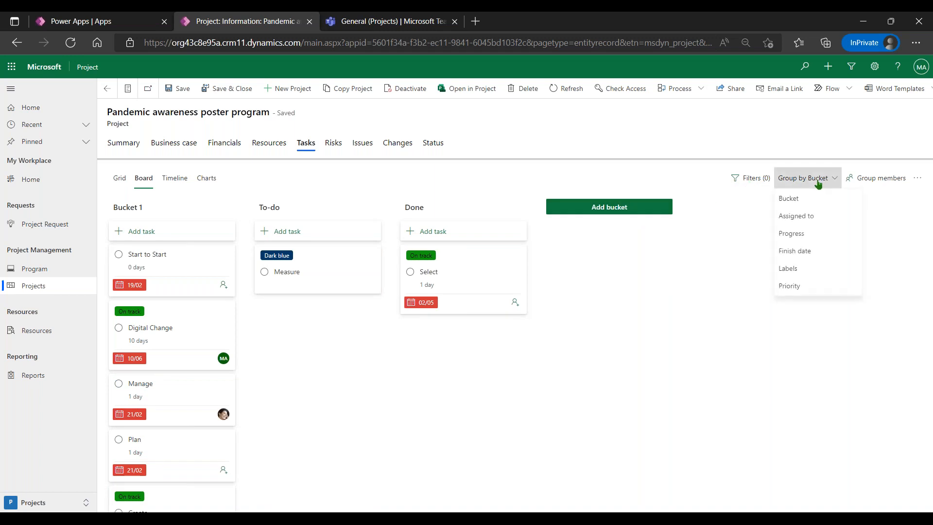
{"action": "left_click", "coordinate": [815, 233]}
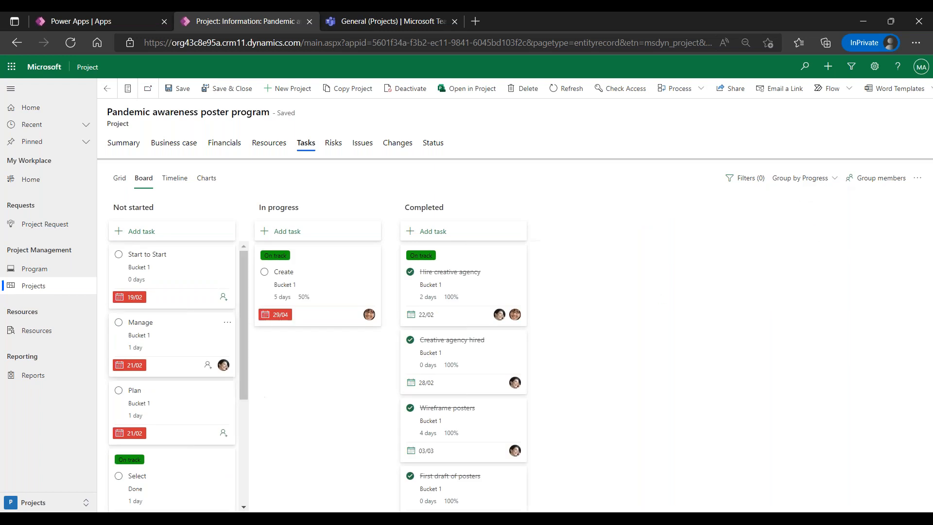
{"action": "left_click", "coordinate": [810, 182]}
{"action": "left_click", "coordinate": [796, 198]}
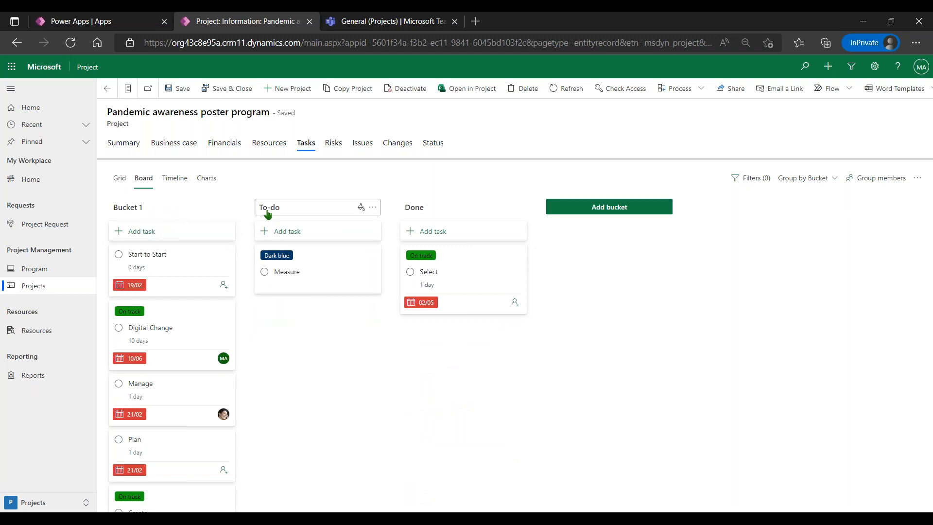
Add a bucket named "Done done" and move the Digital Change task into it
{"action": "left_click", "coordinate": [608, 207]}
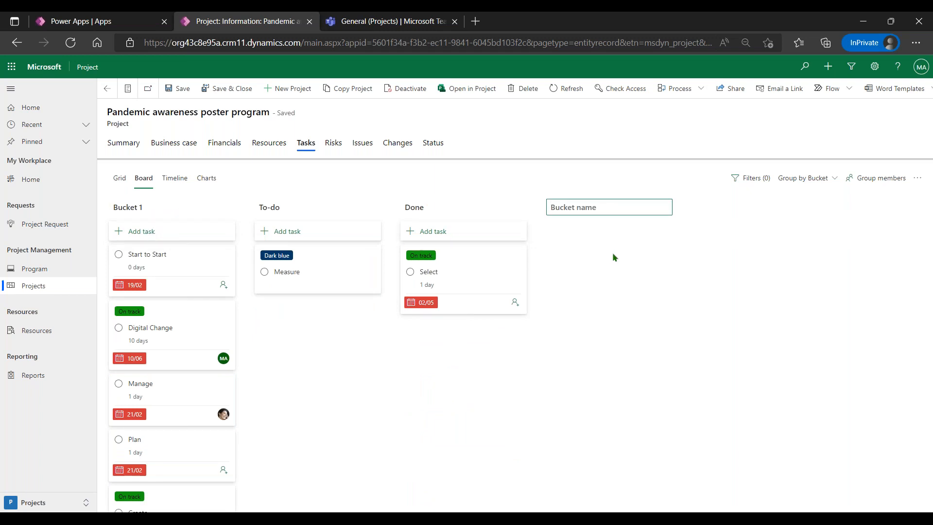
{"action": "type", "text": "Done done"}
{"action": "key", "text": "Return"}
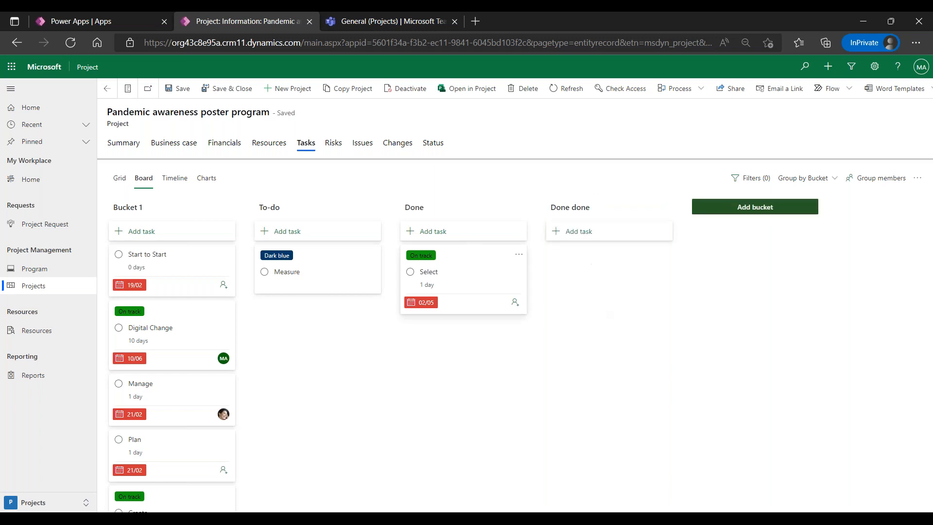
{"action": "left_click_drag", "start_coordinate": [191, 331], "coordinate": [676, 360]}
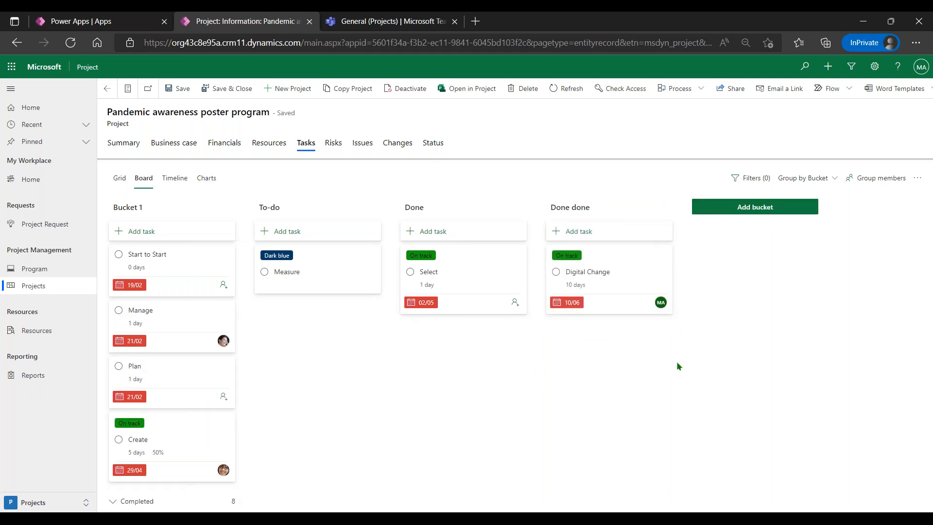
Show the tasks as a timeline with the site navigation collapsed, zoomed out fully to the months containing the tasks
{"action": "left_click", "coordinate": [175, 178]}
{"action": "left_click", "coordinate": [9, 88]}
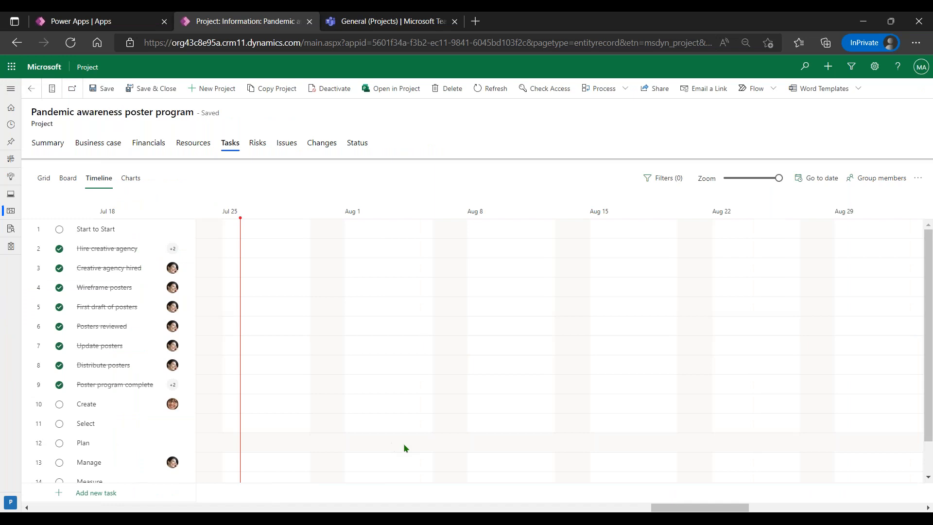
{"action": "left_click_drag", "start_coordinate": [778, 179], "coordinate": [690, 189]}
{"action": "scroll", "coordinate": [381, 489], "scroll_direction": "left", "scroll_amount": 10}
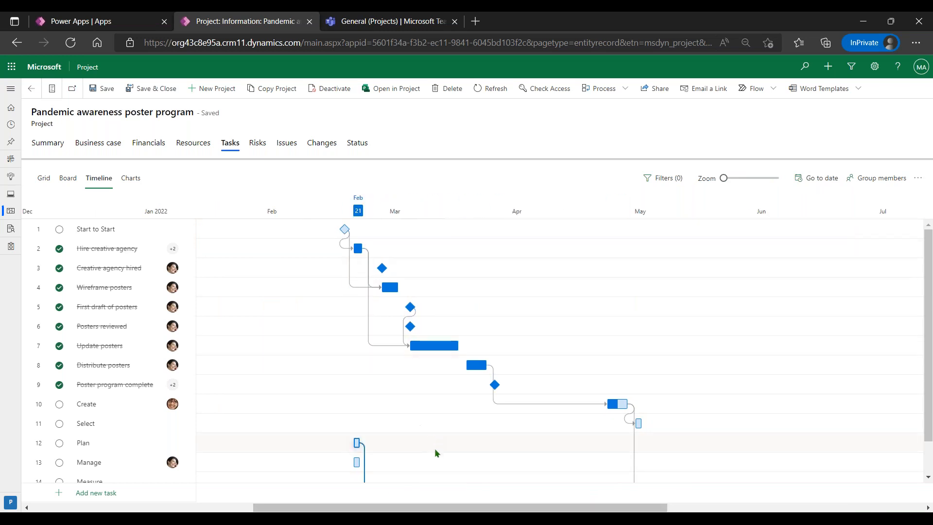
Extend the Digital Change task's bar on the timeline to a duration of 20 days, finishing 24/06/2022
{"action": "scroll", "coordinate": [428, 452], "scroll_direction": "down", "scroll_amount": 2}
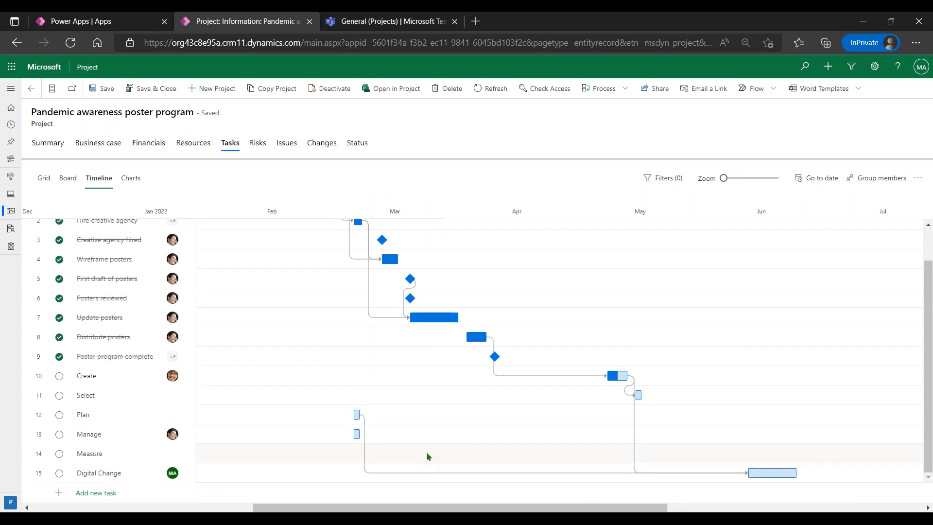
{"action": "scroll", "coordinate": [426, 450], "scroll_direction": "up", "scroll_amount": 2}
{"action": "scroll", "coordinate": [631, 473], "scroll_direction": "down", "scroll_amount": 1}
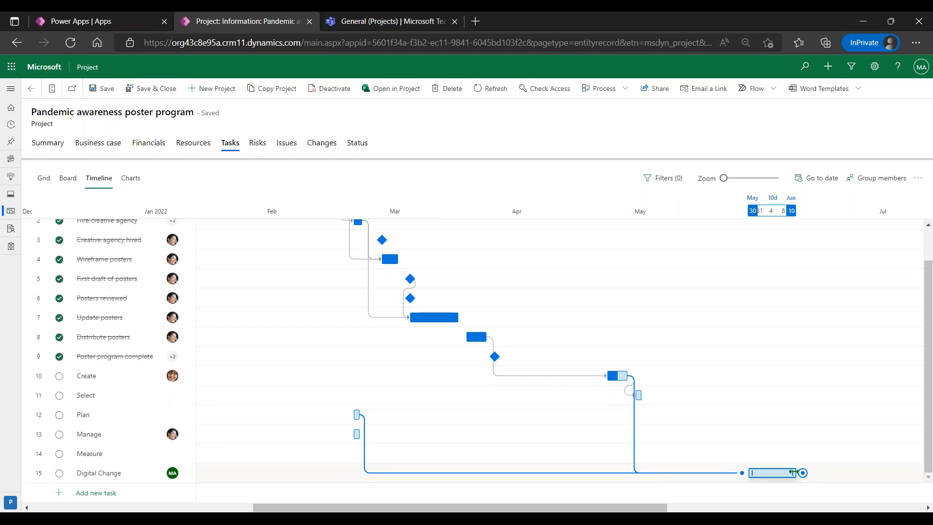
{"action": "left_click_drag", "start_coordinate": [793, 472], "coordinate": [851, 473]}
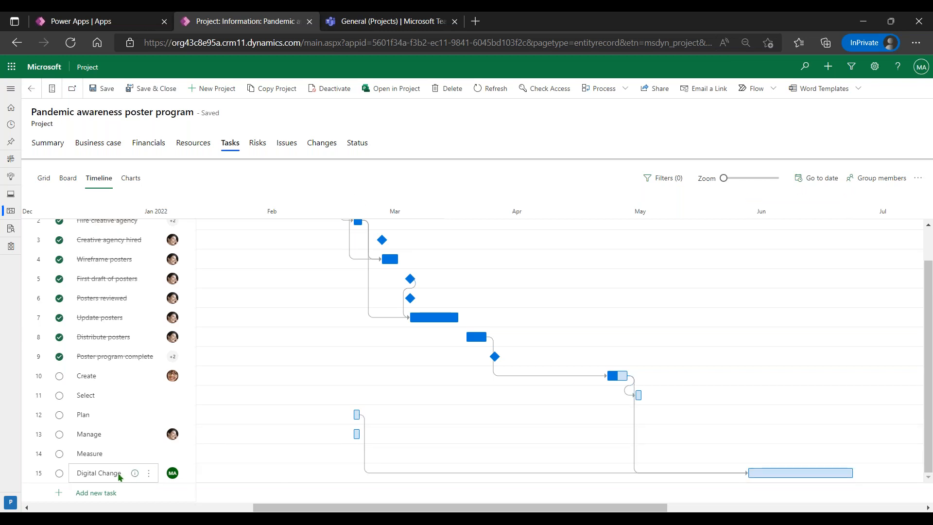
Examine the Digital Change task's details, including its checklist, effort, dependencies and priority choices, and close them
{"action": "left_click", "coordinate": [135, 473]}
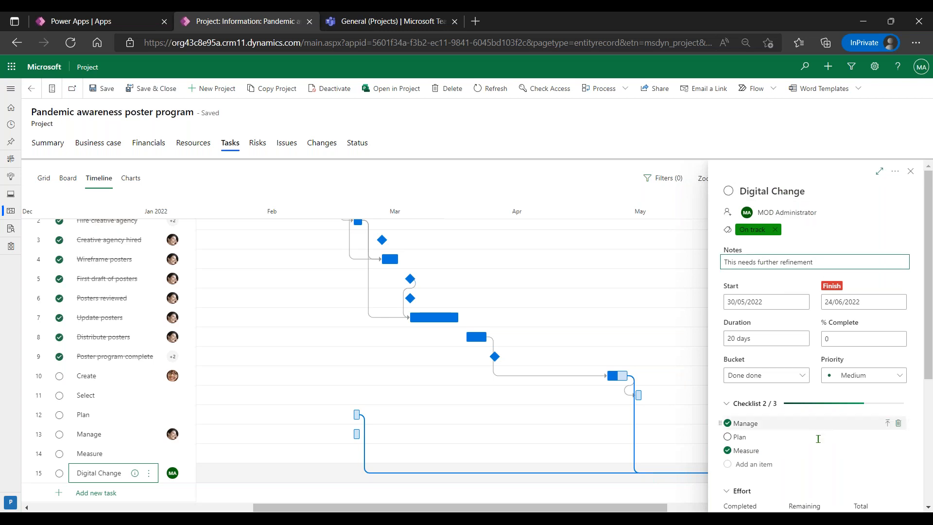
{"action": "scroll", "coordinate": [768, 375], "scroll_direction": "down", "scroll_amount": 3}
{"action": "scroll", "coordinate": [826, 274], "scroll_direction": "down", "scroll_amount": 2}
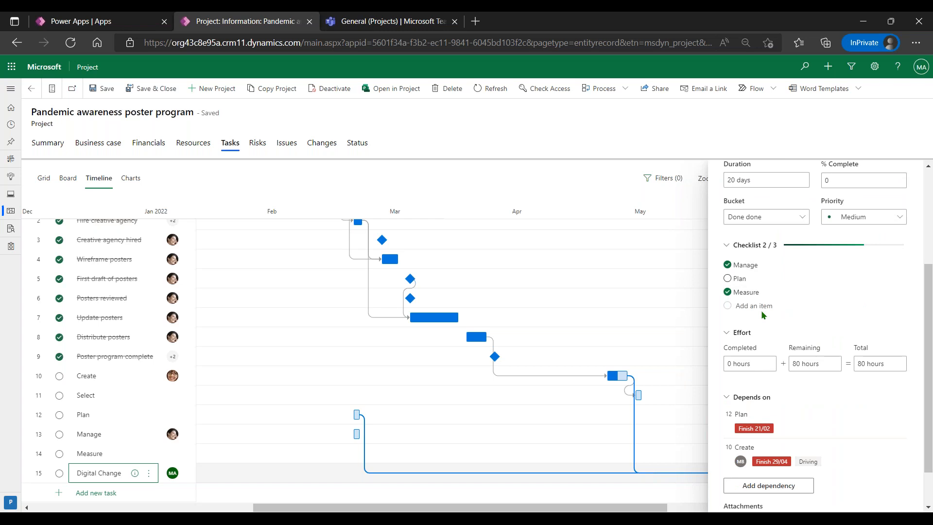
{"action": "scroll", "coordinate": [780, 329], "scroll_direction": "down", "scroll_amount": 2}
{"action": "scroll", "coordinate": [783, 336], "scroll_direction": "up", "scroll_amount": 5}
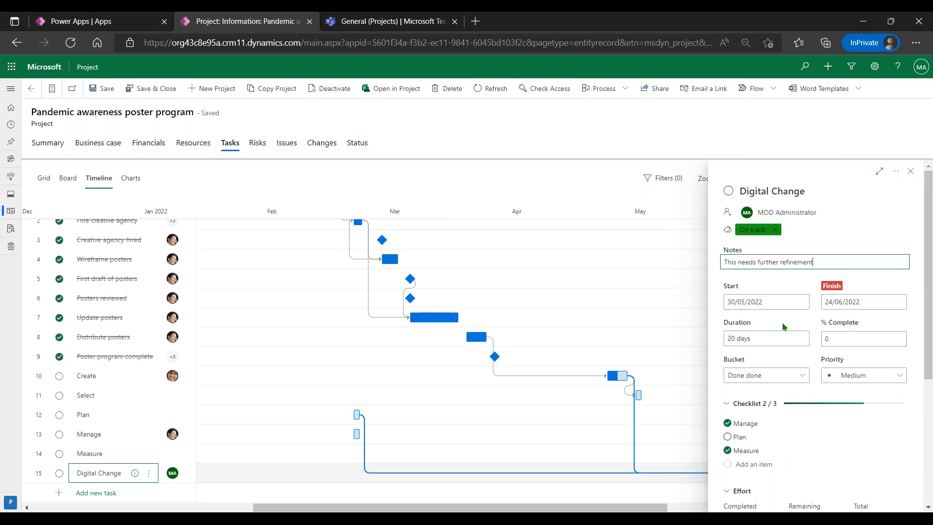
{"action": "left_click", "coordinate": [853, 375]}
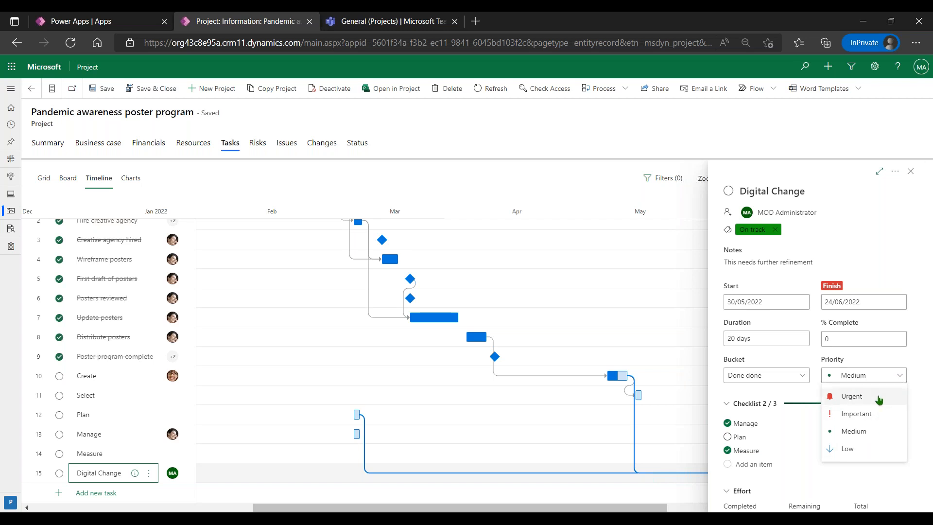
{"action": "left_click", "coordinate": [910, 171]}
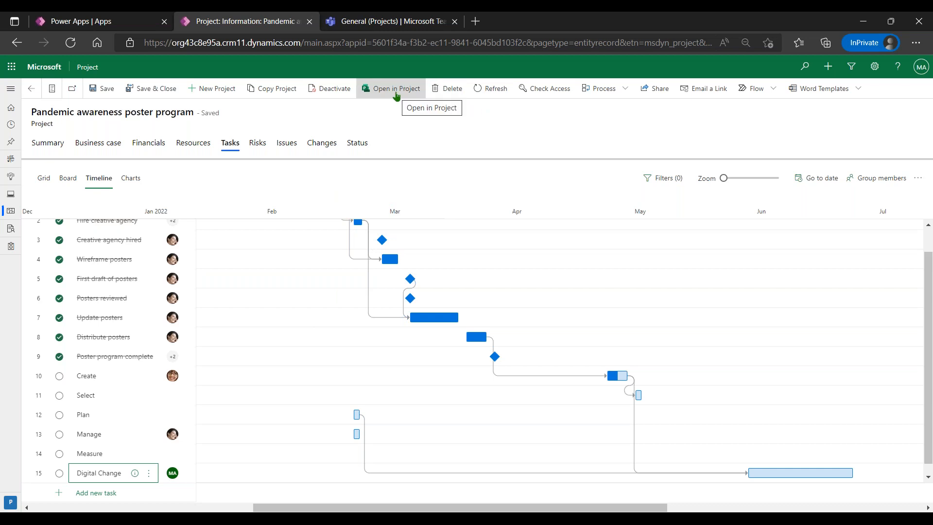
Open the poster program in Project in a separate tab, and return to the project record
{"action": "left_click", "coordinate": [395, 89]}
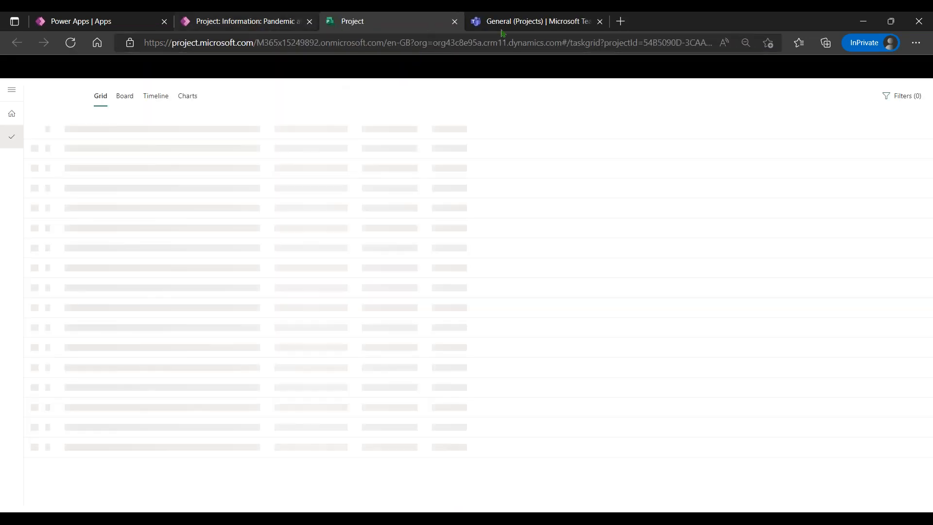
{"action": "left_click", "coordinate": [230, 24]}
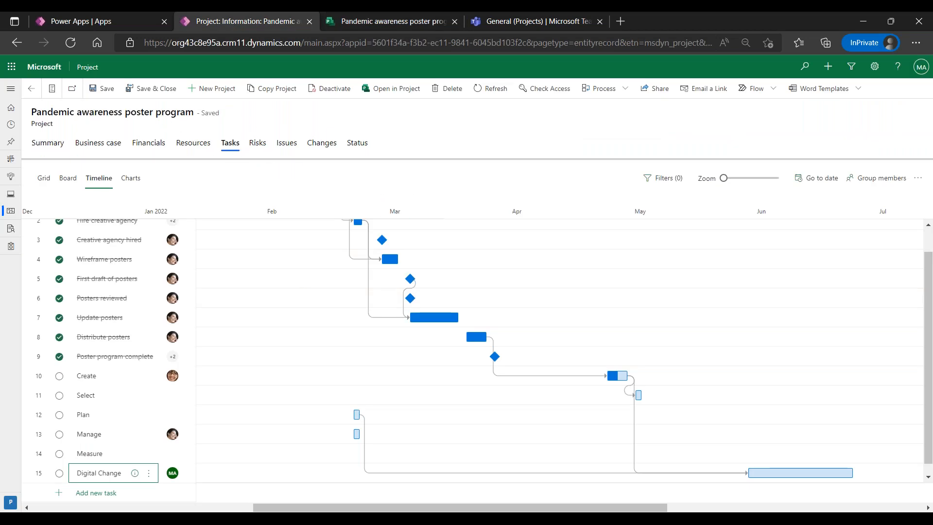
Expand the site navigation, review the "Availability of printers" risk in the project's risks, and return to the project
{"action": "left_click", "coordinate": [11, 88]}
{"action": "left_click", "coordinate": [334, 143]}
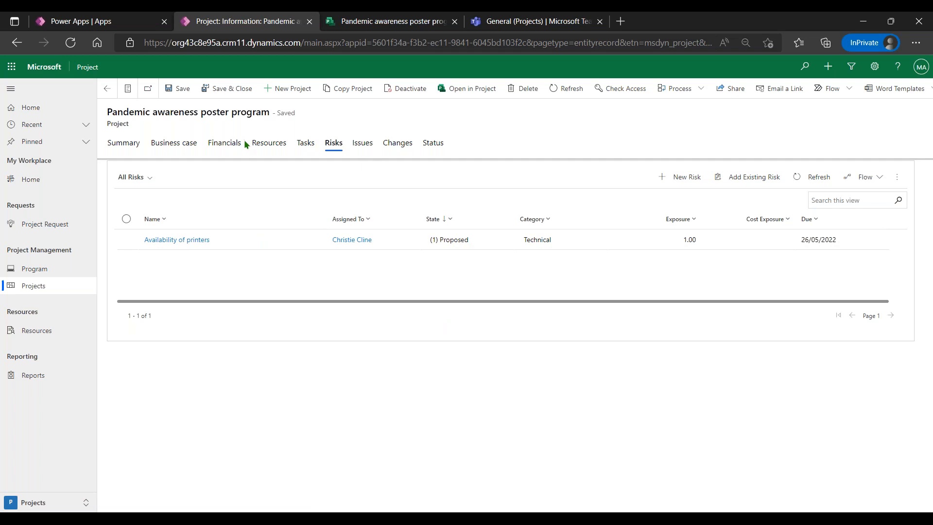
{"action": "left_click", "coordinate": [187, 240]}
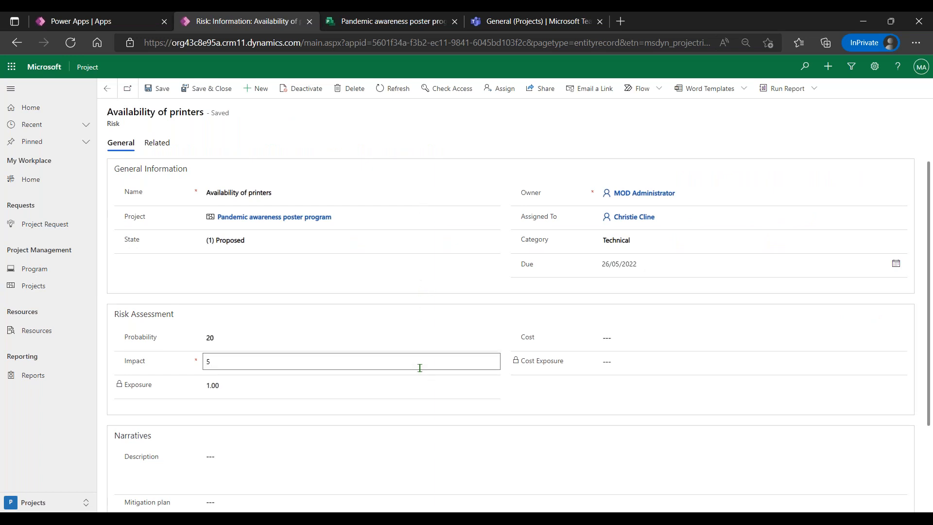
{"action": "scroll", "coordinate": [424, 413], "scroll_direction": "down", "scroll_amount": 2}
{"action": "scroll", "coordinate": [424, 411], "scroll_direction": "up", "scroll_amount": 2}
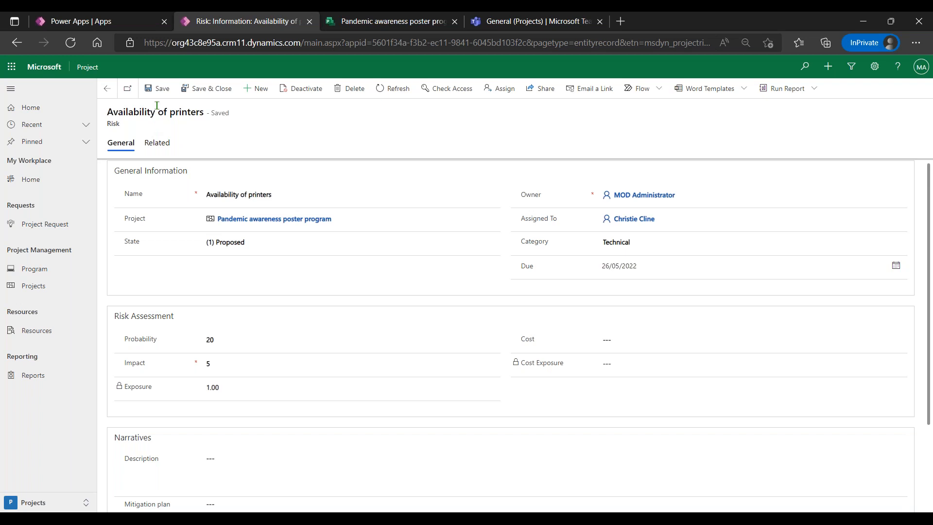
{"action": "left_click", "coordinate": [107, 88]}
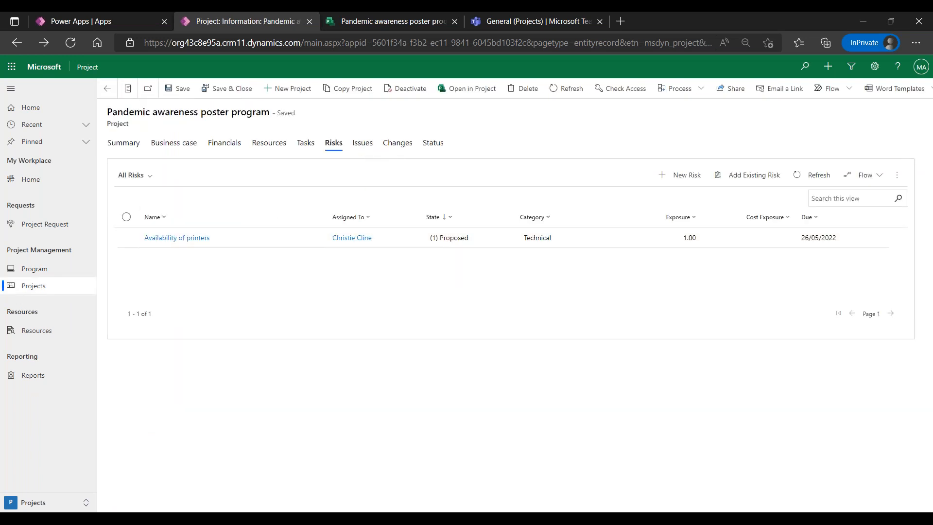
Create a status report named "July's update" for the poster program with reporting date 26/07/2022, then save and close it
{"action": "left_click", "coordinate": [432, 146]}
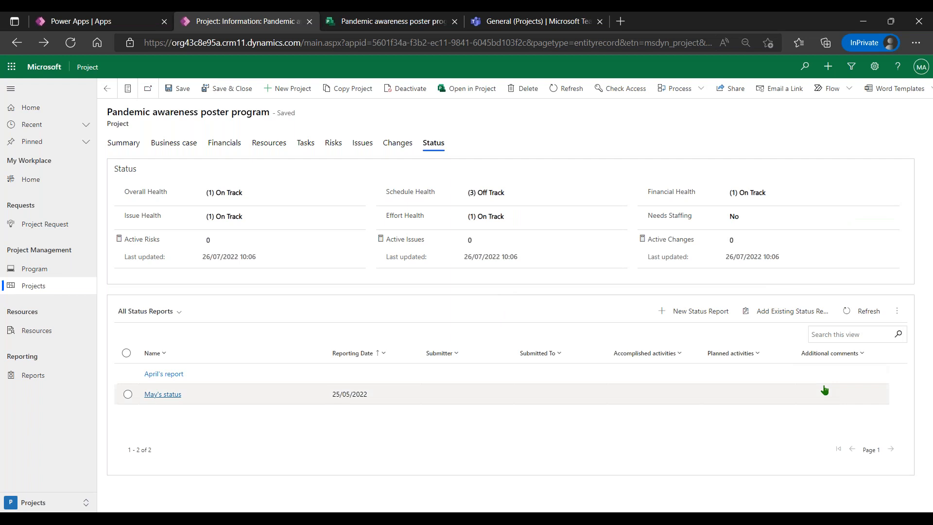
{"action": "left_click", "coordinate": [694, 311]}
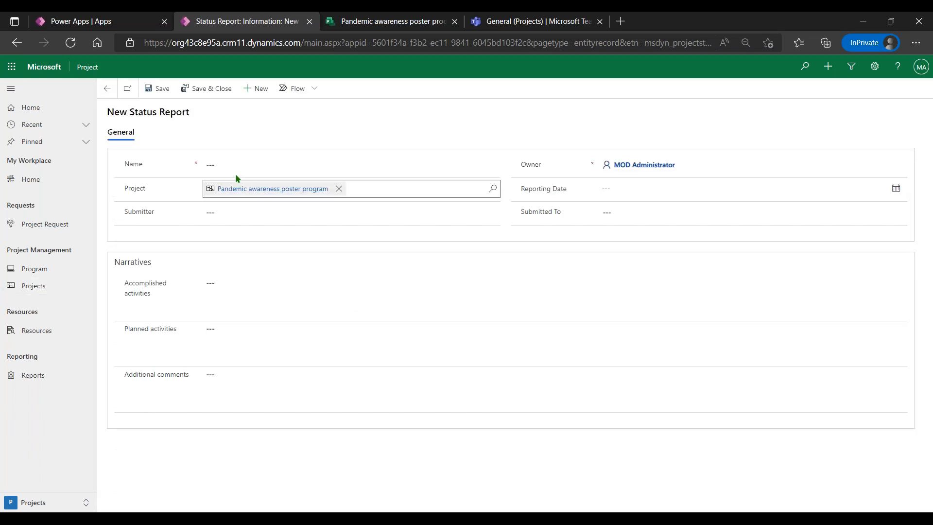
{"action": "left_click", "coordinate": [239, 164]}
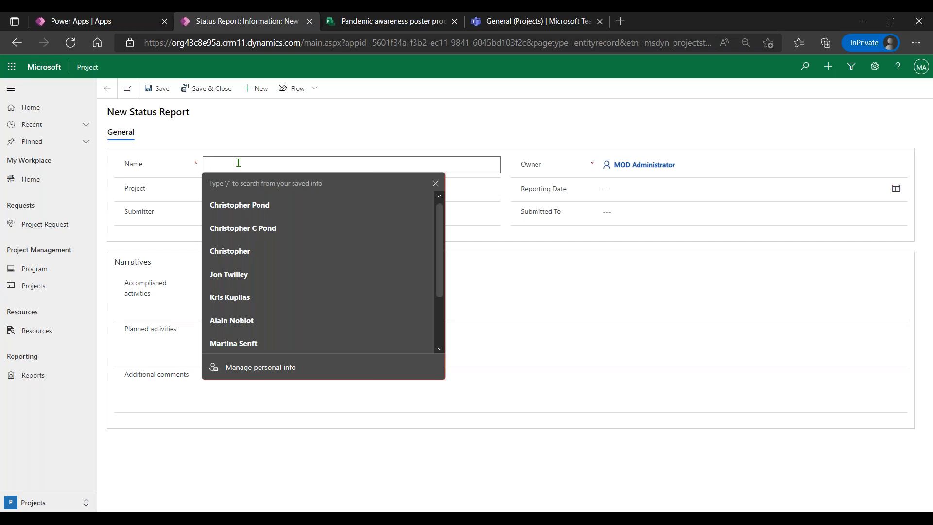
{"action": "type", "text": "July's update"}
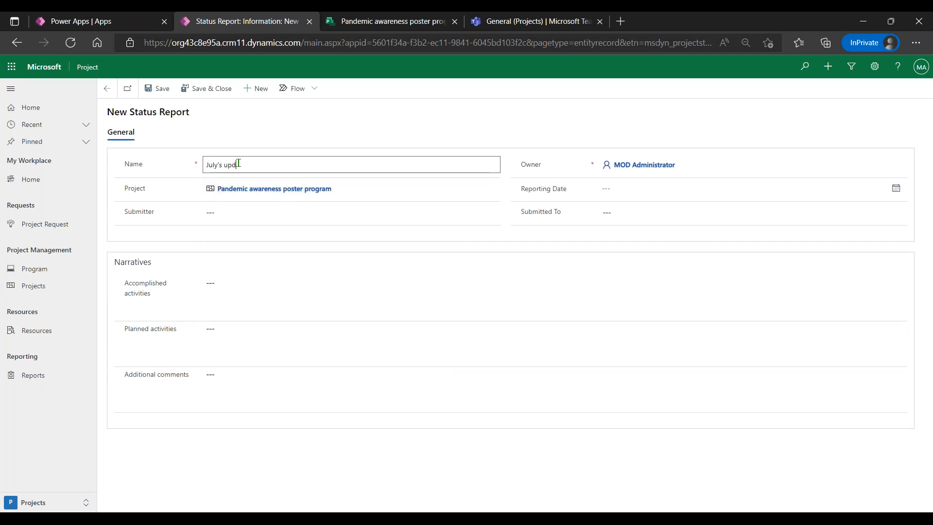
{"action": "left_click", "coordinate": [660, 184]}
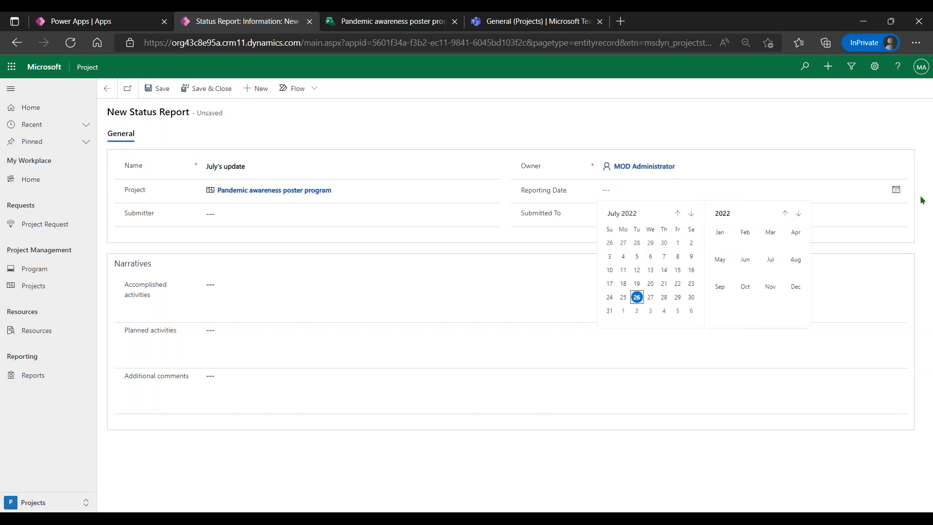
{"action": "left_click", "coordinate": [636, 296]}
{"action": "left_click", "coordinate": [288, 285]}
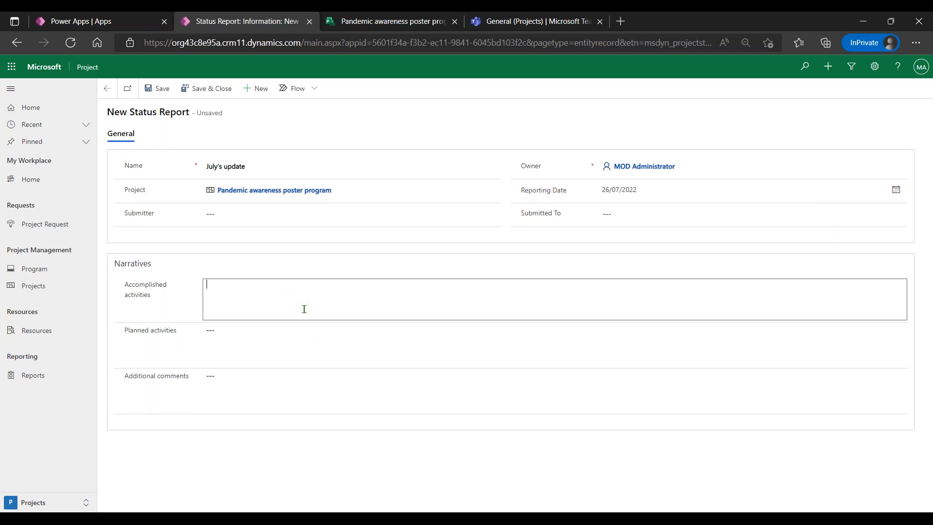
{"action": "left_click", "coordinate": [214, 92]}
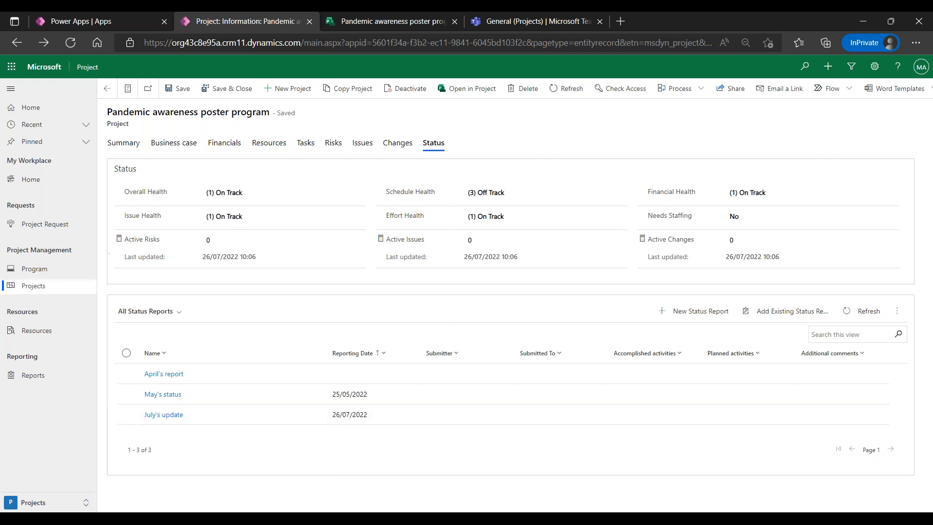
View the active projects list, then open the reports and check the project type choices on the Requests Dashboard
{"action": "left_click", "coordinate": [32, 287]}
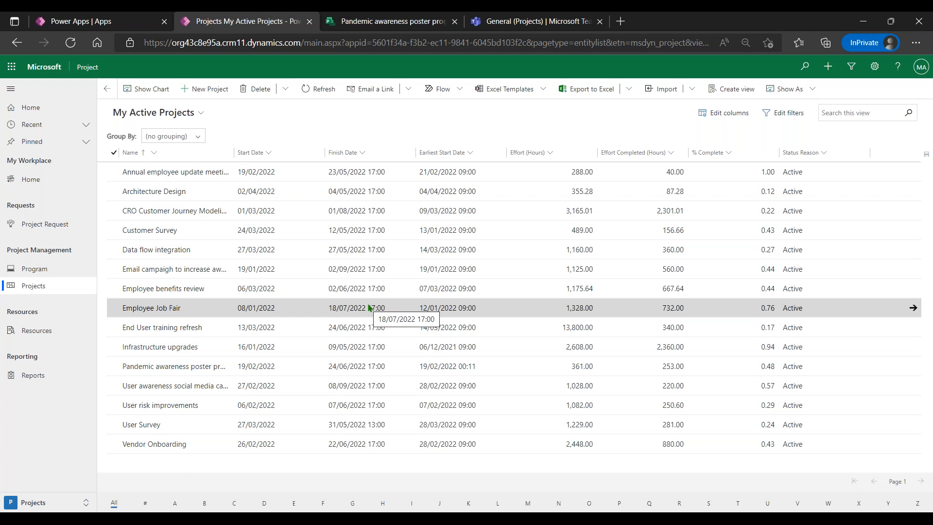
{"action": "left_click", "coordinate": [75, 378]}
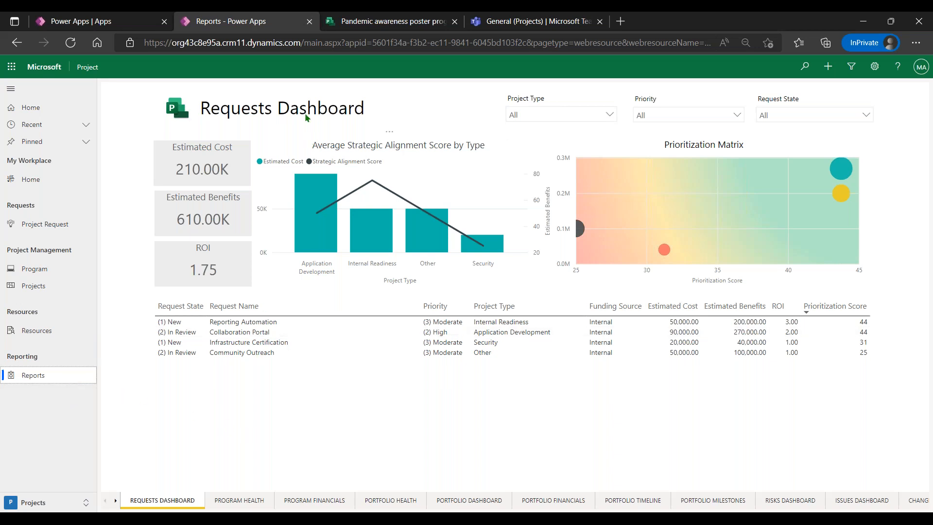
{"action": "left_click", "coordinate": [580, 119]}
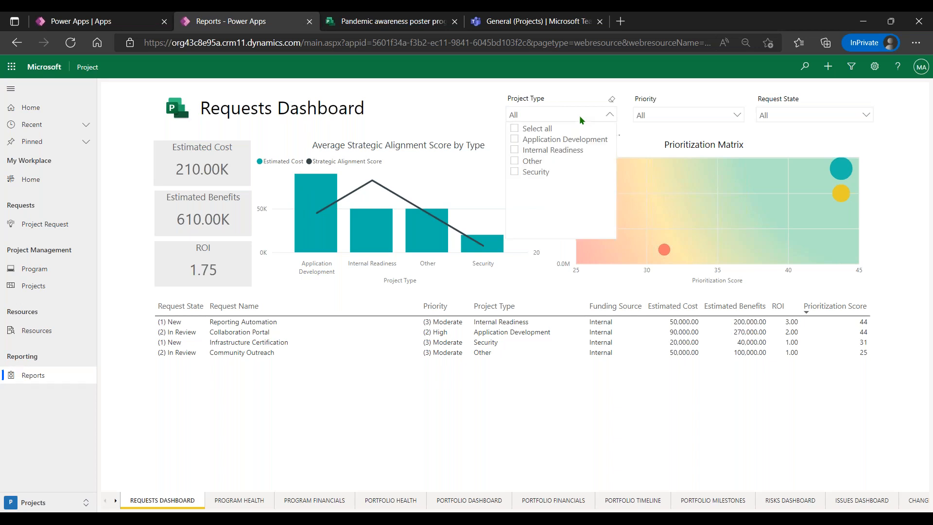
{"action": "left_click", "coordinate": [579, 115]}
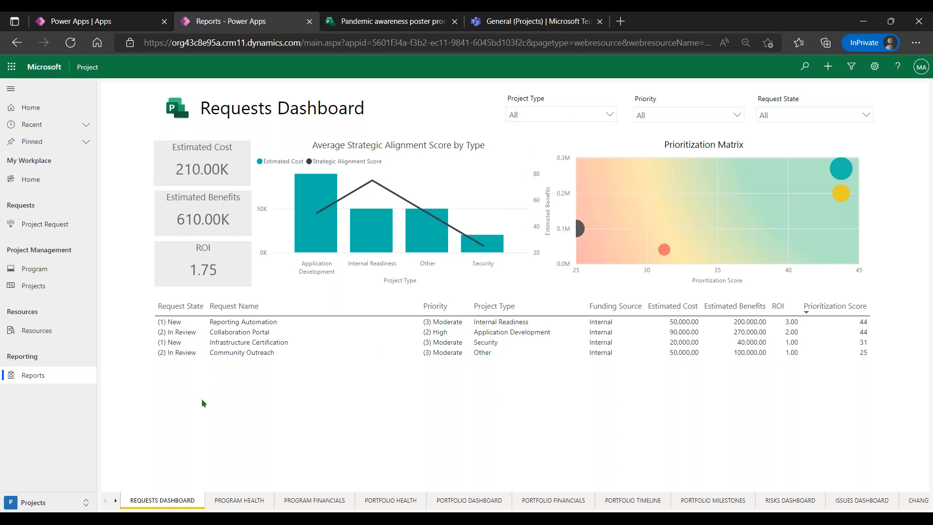
Review the Program Financials, Portfolio Timeline and Risks Dashboard report pages
{"action": "left_click", "coordinate": [312, 501]}
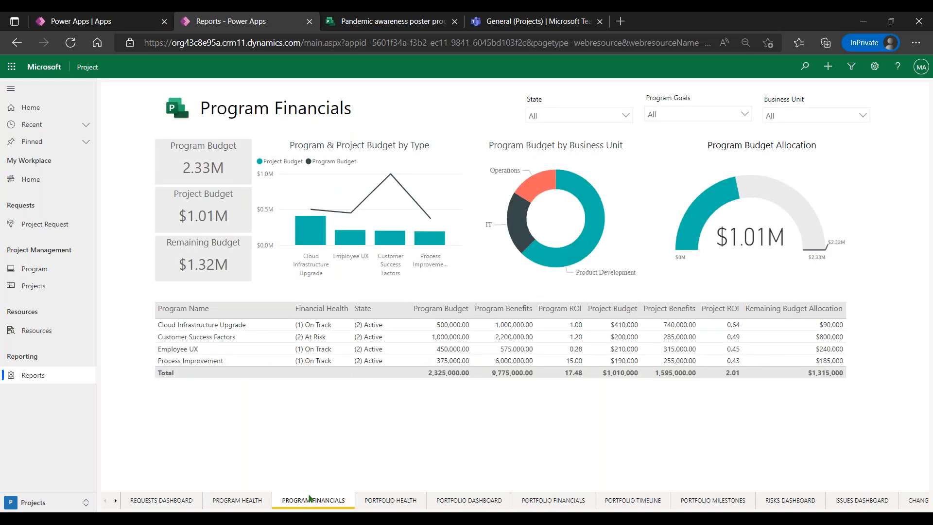
{"action": "left_click", "coordinate": [644, 502]}
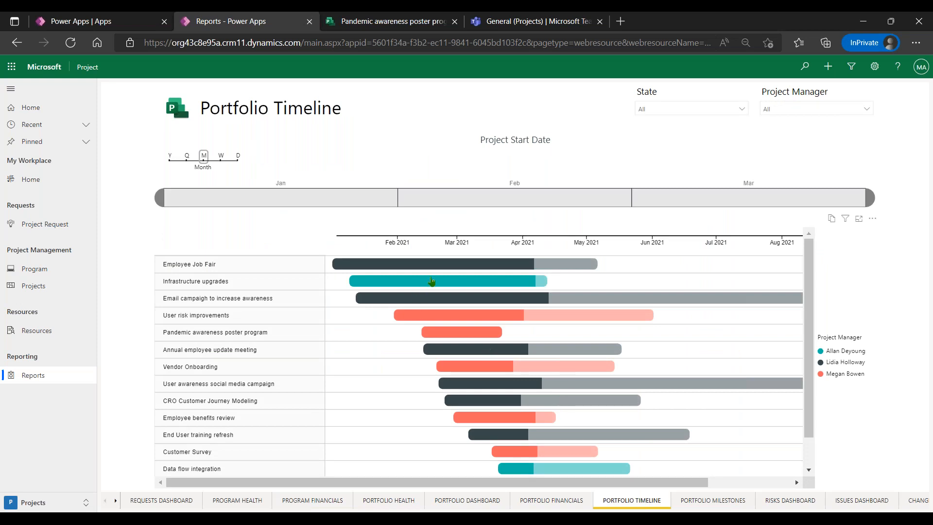
{"action": "mouse_move", "coordinate": [432, 283]}
{"action": "left_click", "coordinate": [795, 504]}
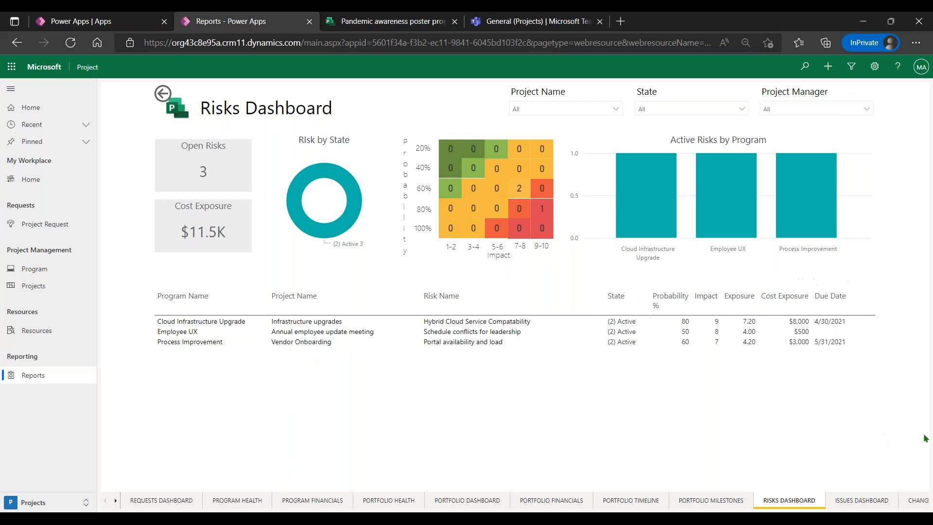
Filter the Project Timeline report by the first listed project manager and try its Future and Late task status filters
{"action": "left_click", "coordinate": [115, 501]}
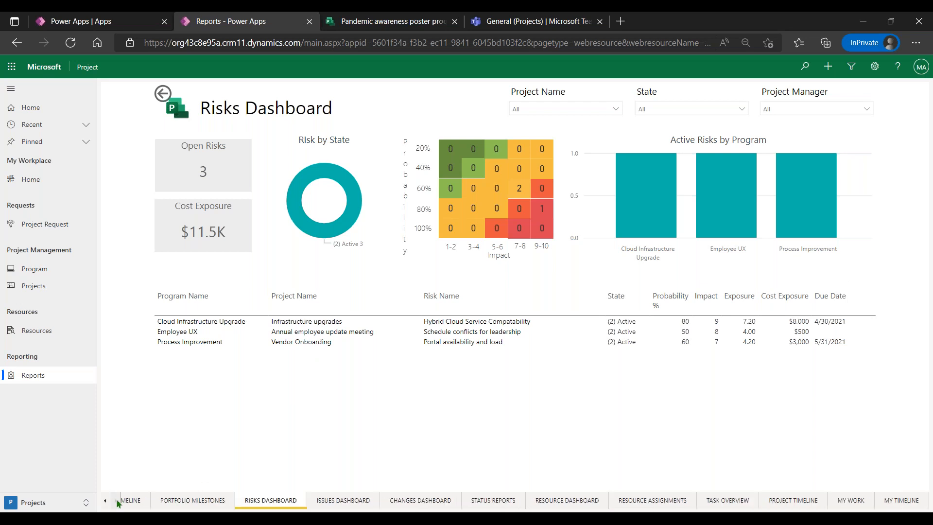
{"action": "left_click", "coordinate": [785, 499]}
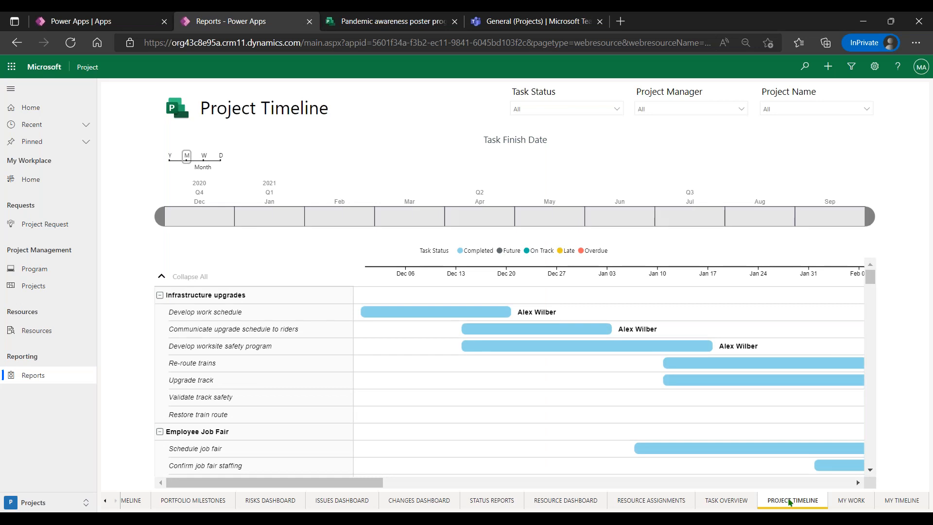
{"action": "left_click", "coordinate": [681, 109]}
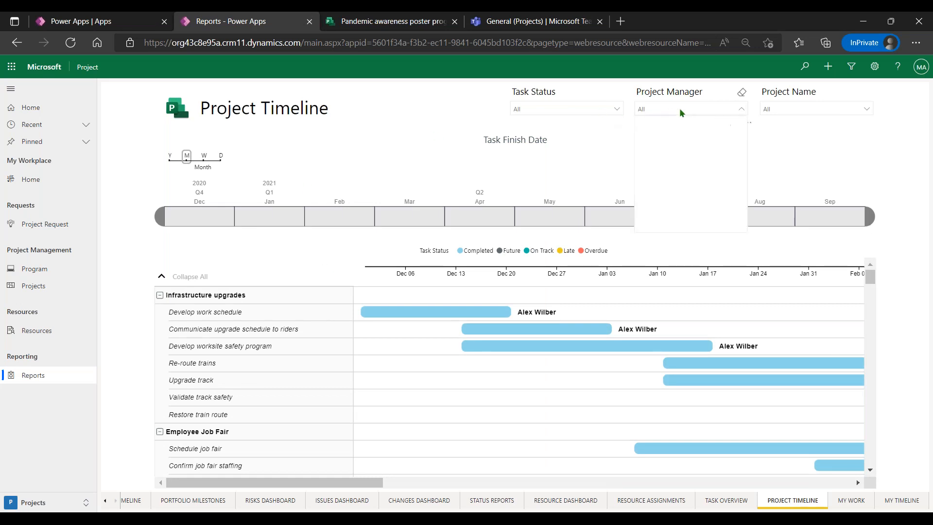
{"action": "left_click", "coordinate": [670, 122]}
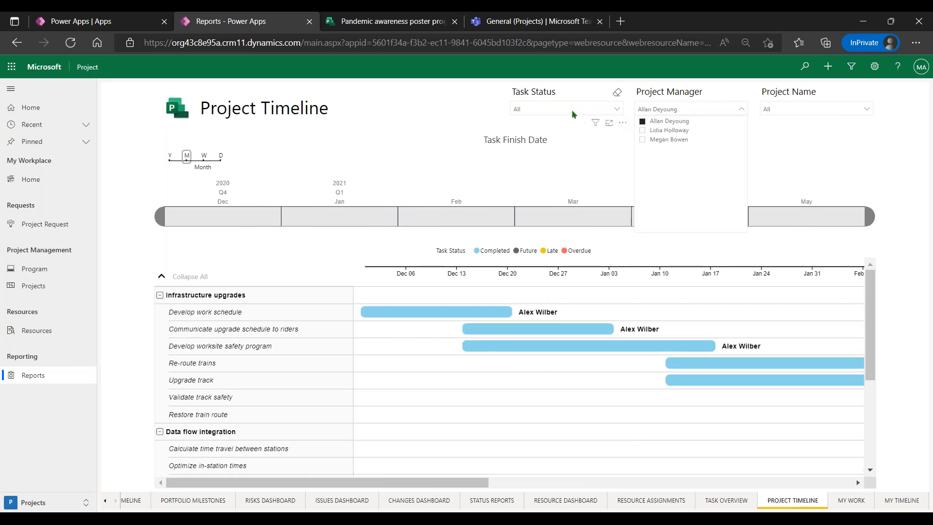
{"action": "left_click", "coordinate": [615, 110]}
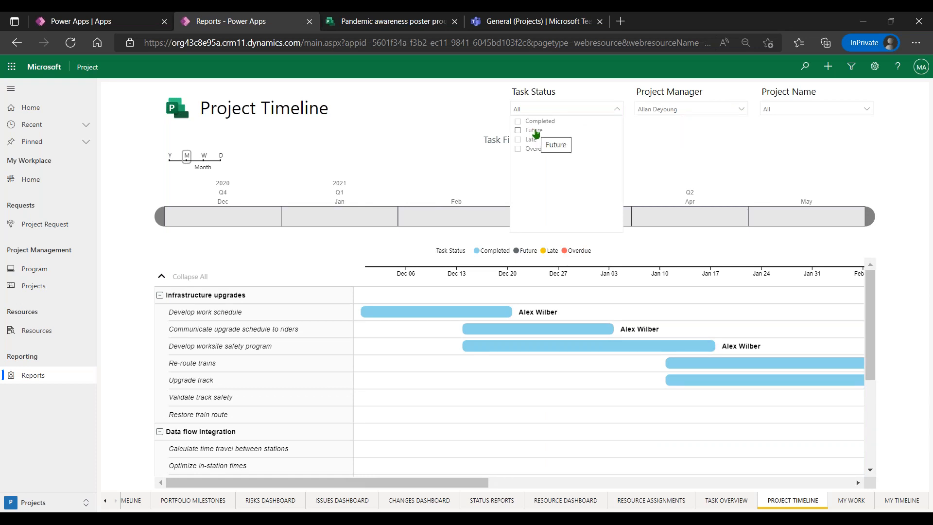
{"action": "left_click", "coordinate": [533, 131]}
{"action": "left_click", "coordinate": [533, 140]}
{"action": "left_click", "coordinate": [532, 140]}
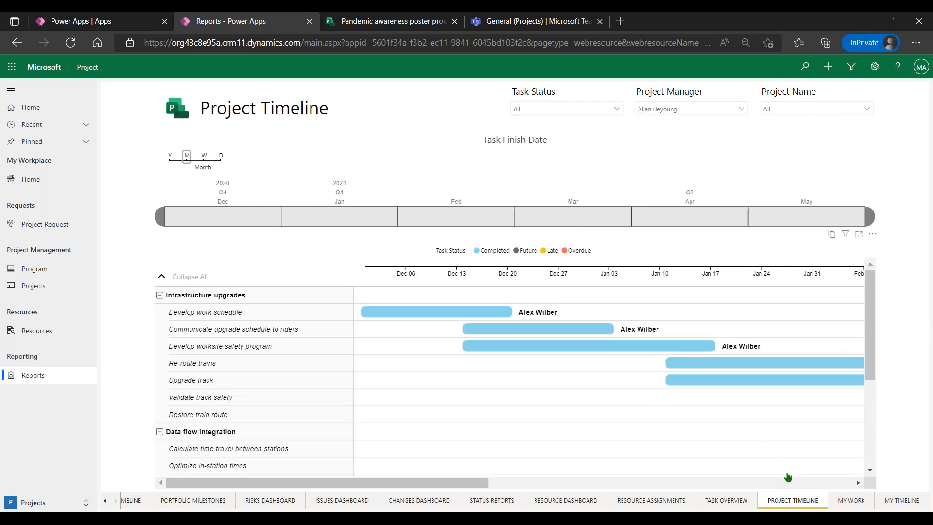
Review the My Work and My Timeline report pages, and return to the Home Dashboard
{"action": "left_click", "coordinate": [851, 499]}
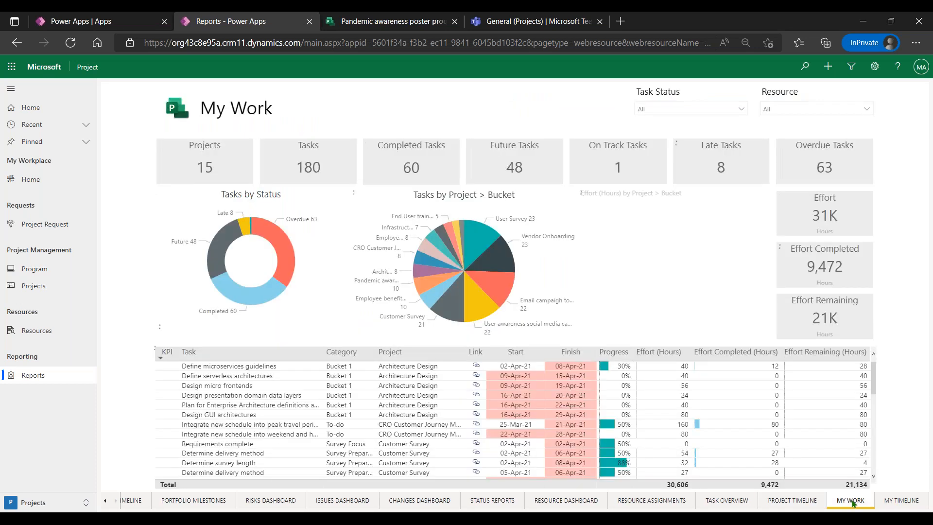
{"action": "left_click", "coordinate": [901, 501]}
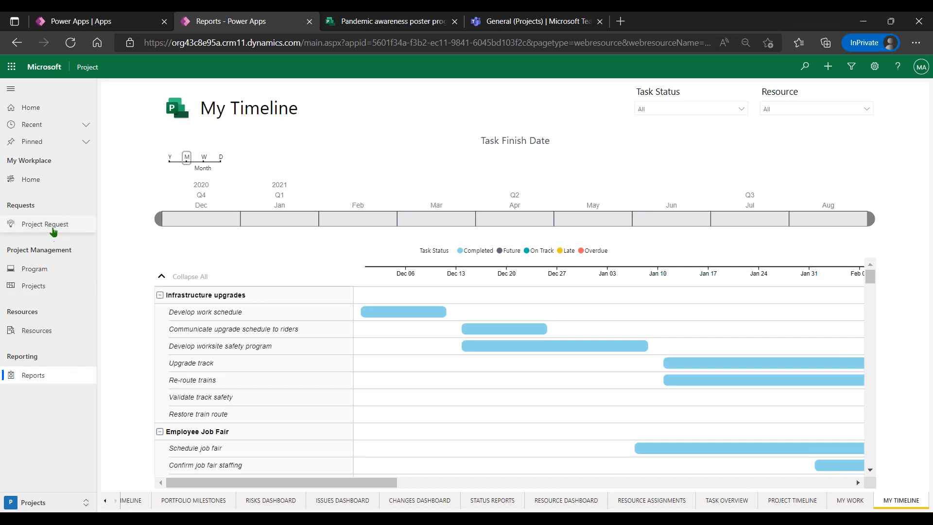
{"action": "left_click", "coordinate": [49, 181]}
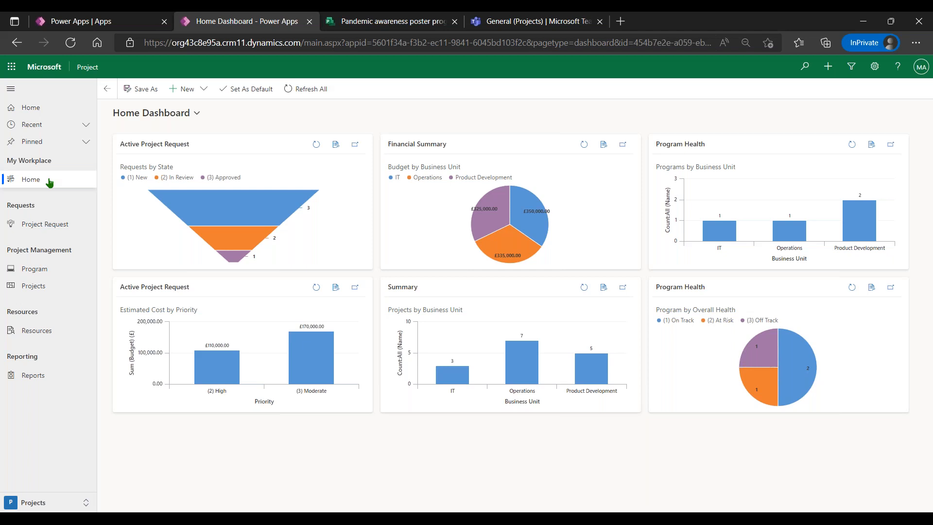
Revisit the project requests, programs, projects and resources lists, ending on the reports
{"action": "left_click", "coordinate": [61, 230]}
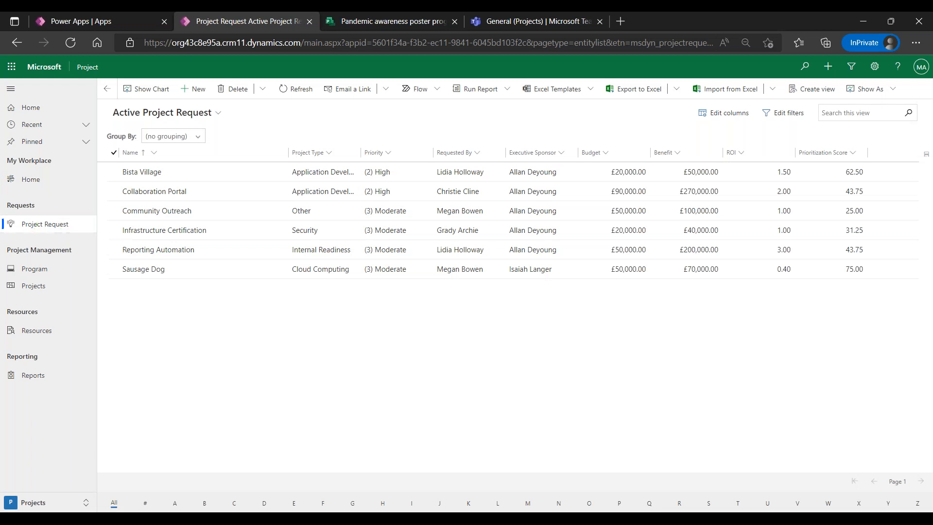
{"action": "left_click", "coordinate": [28, 268]}
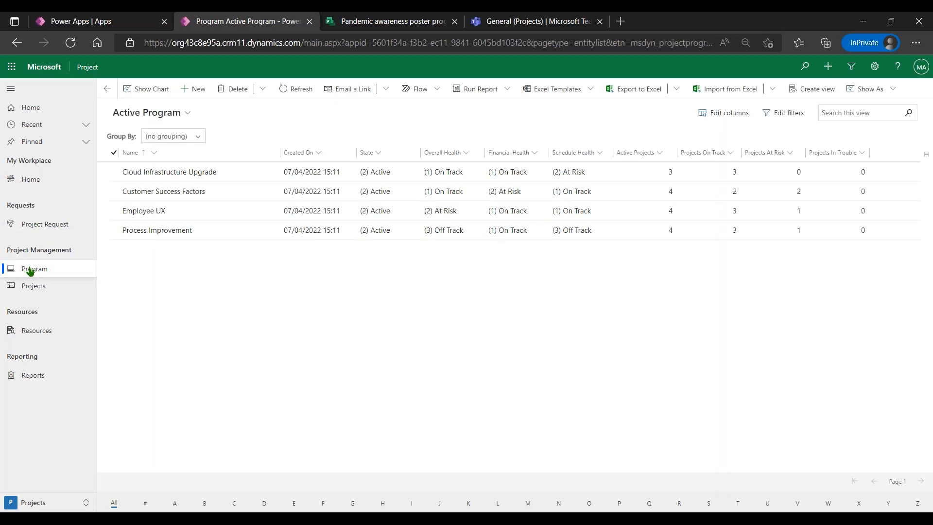
{"action": "left_click", "coordinate": [28, 286]}
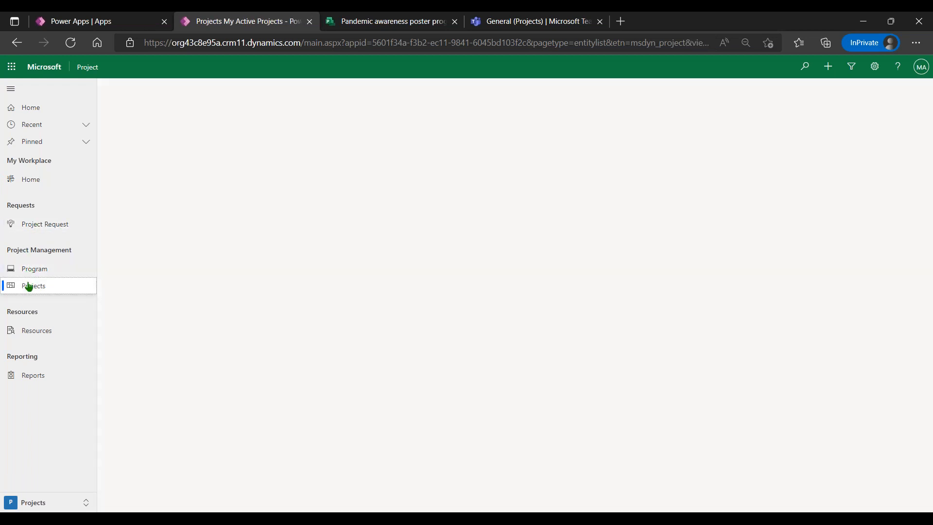
{"action": "left_click", "coordinate": [39, 334]}
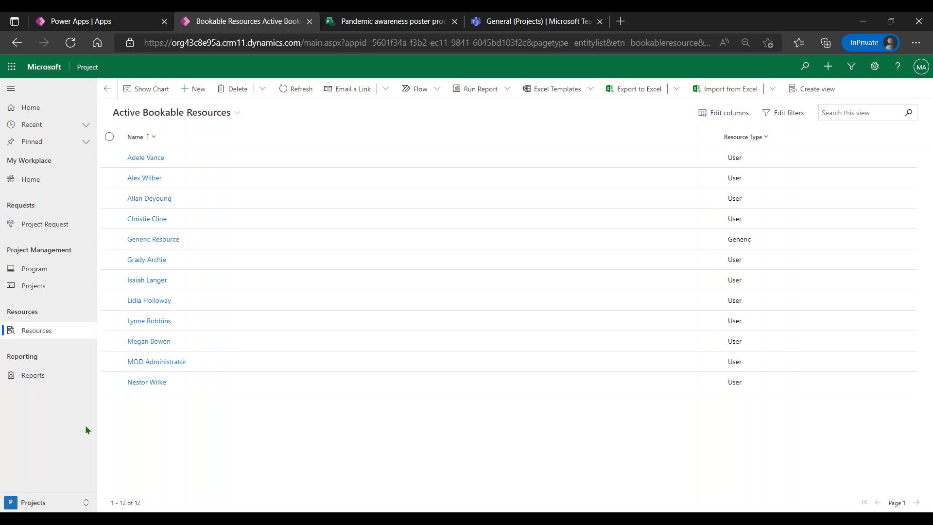
{"action": "left_click", "coordinate": [28, 377]}
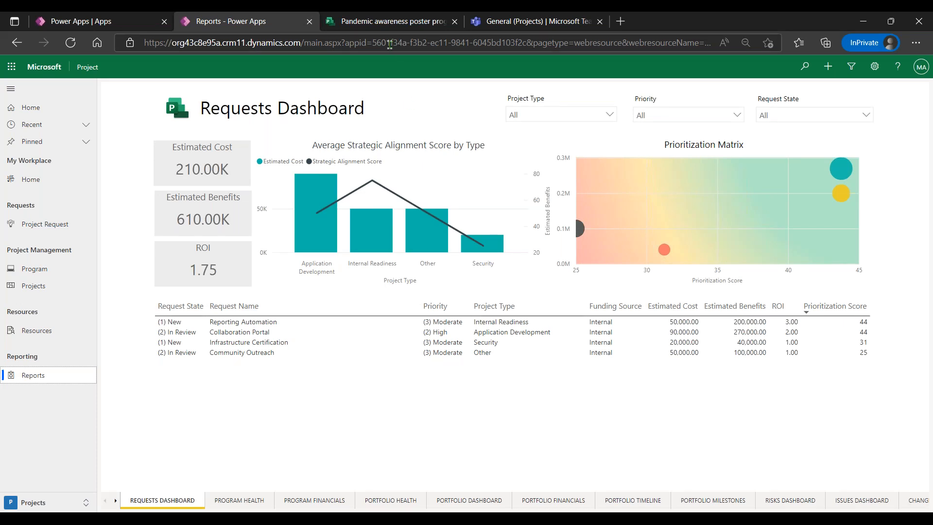
Switch to Microsoft Teams and examine the poster program's schedule as a timeline and as a grid, including the grid's further columns
{"action": "left_click", "coordinate": [518, 25]}
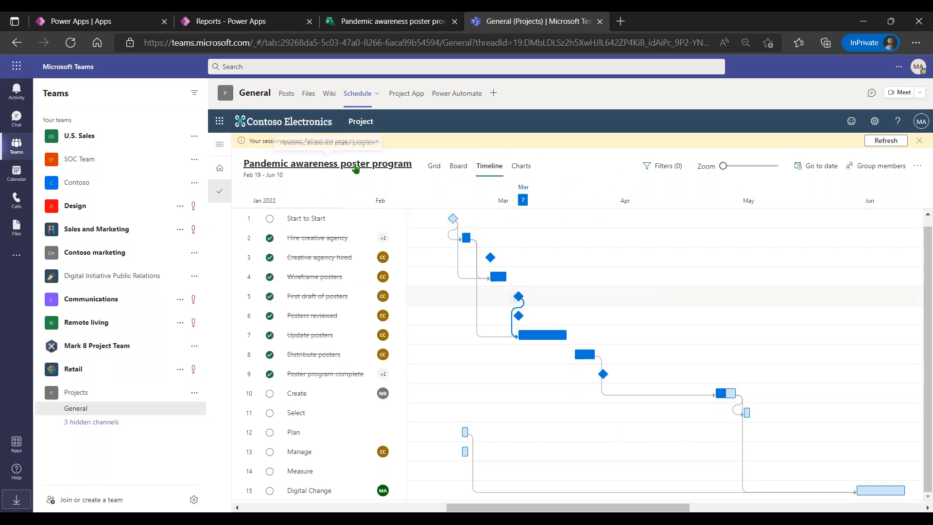
{"action": "left_click_drag", "start_coordinate": [621, 507], "coordinate": [537, 507]}
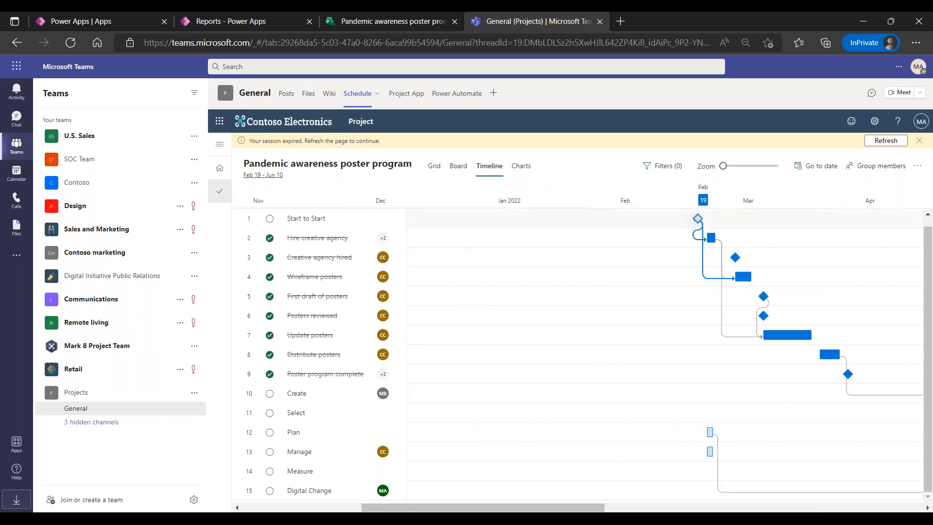
{"action": "left_click", "coordinate": [432, 166]}
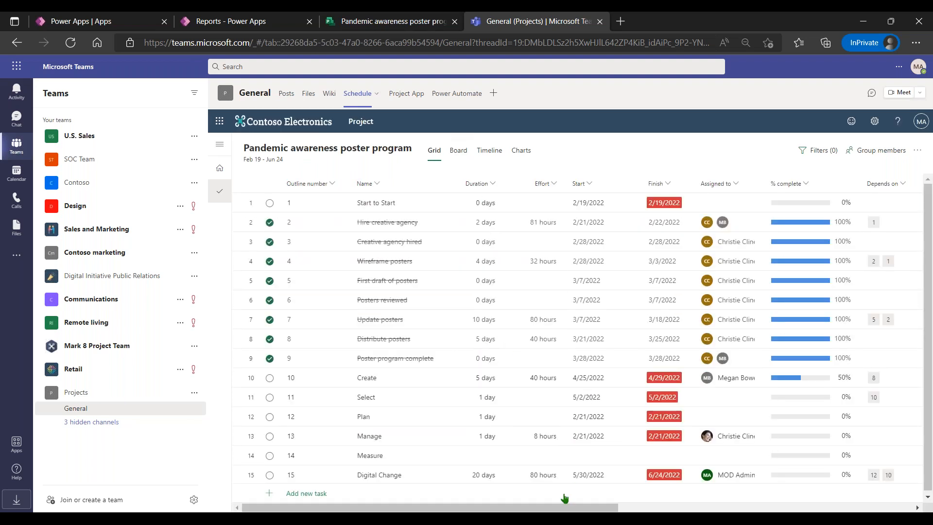
{"action": "scroll", "coordinate": [569, 508], "scroll_direction": "right", "scroll_amount": 10}
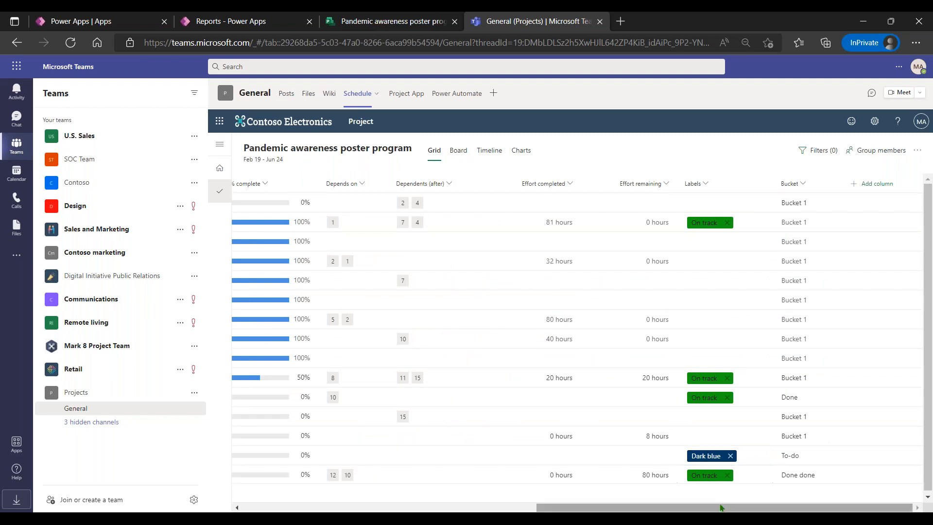
{"action": "left_click_drag", "start_coordinate": [712, 508], "coordinate": [419, 487]}
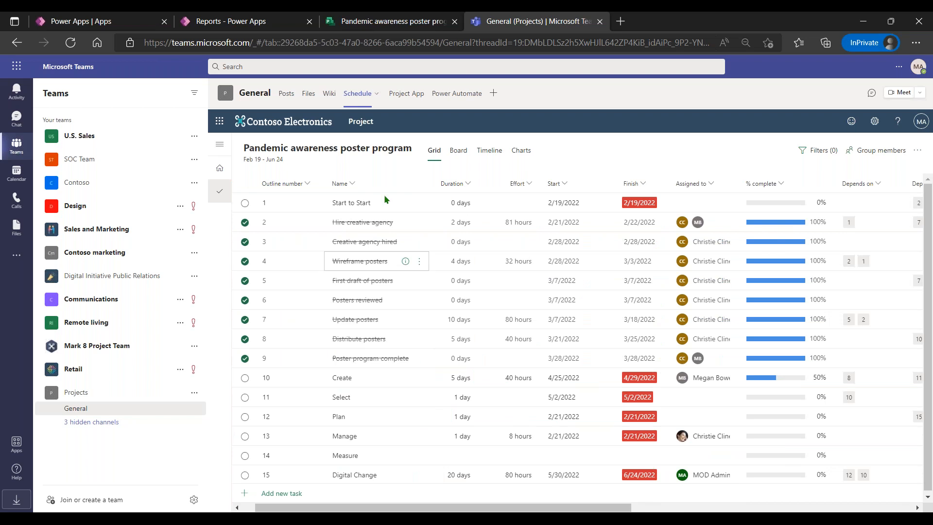
Open the Project App embedded in the Teams channel and collapse its site navigation
{"action": "left_click", "coordinate": [399, 94]}
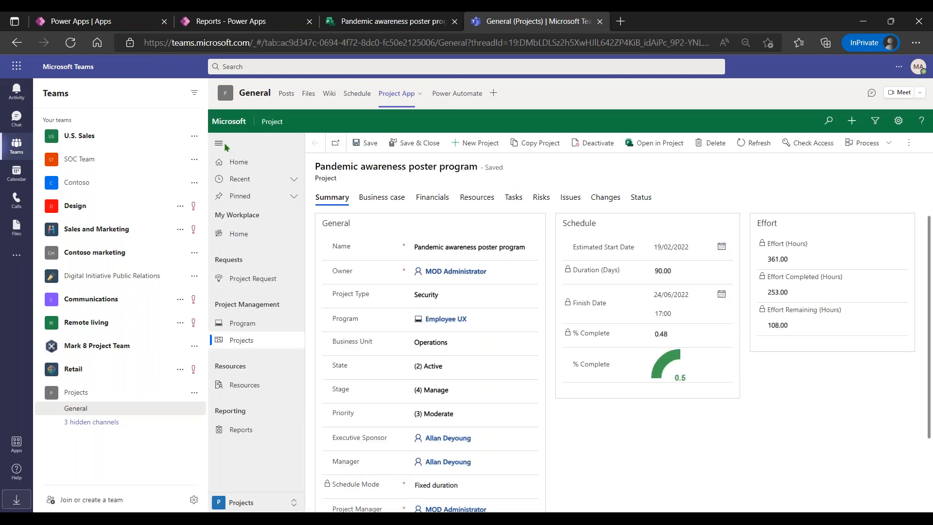
{"action": "left_click", "coordinate": [218, 144]}
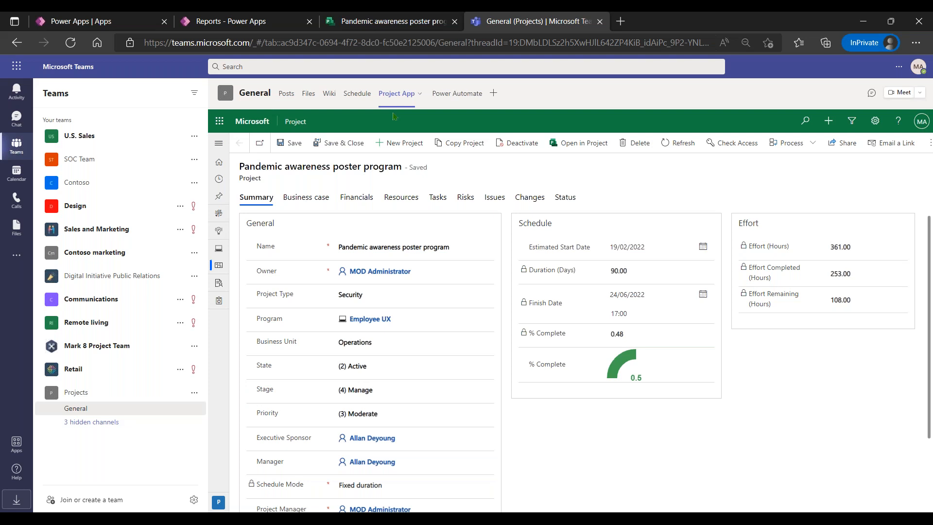
Return to the project app's own browser tab, open the active projects list, and minimize the browser
{"action": "left_click", "coordinate": [215, 22]}
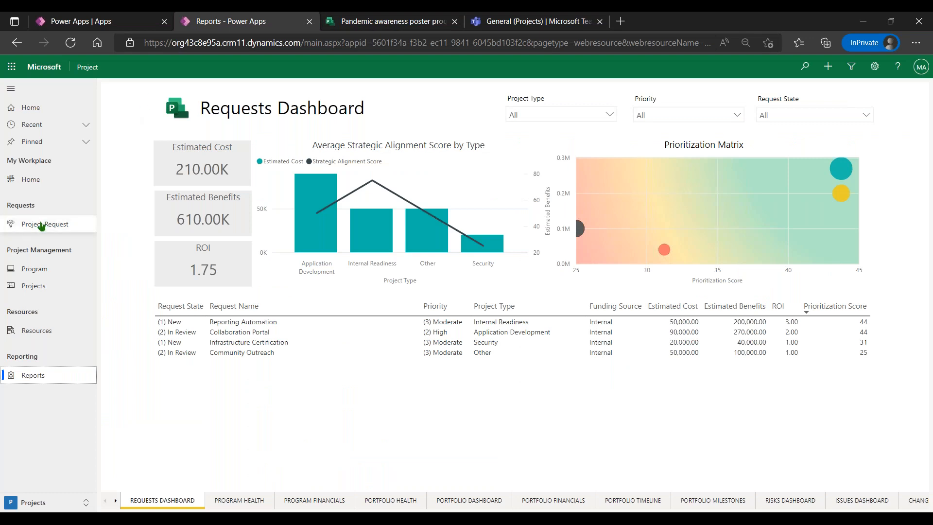
{"action": "left_click", "coordinate": [53, 287]}
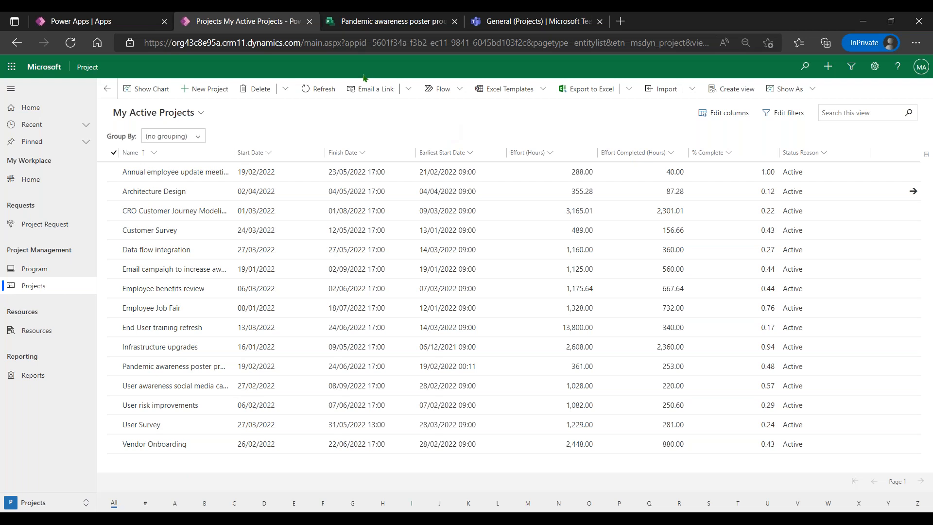
{"action": "left_click", "coordinate": [857, 26]}
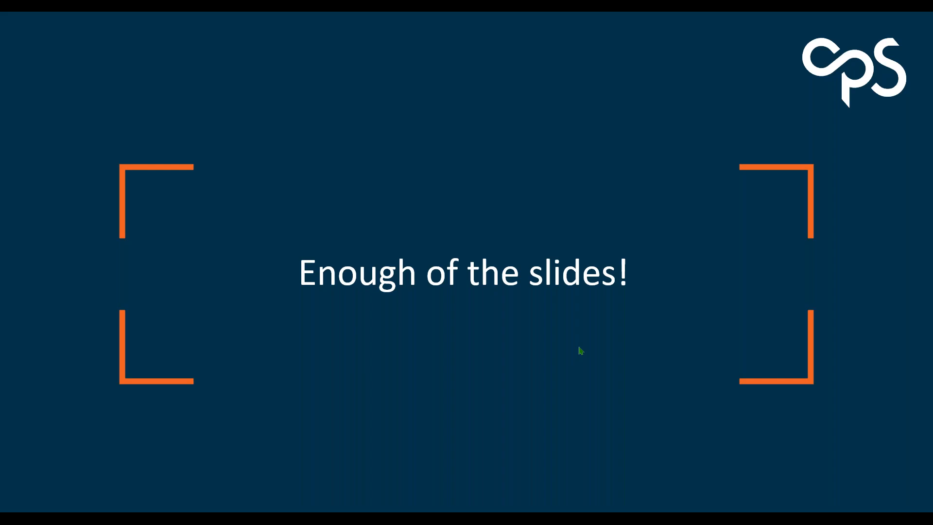
{"action": "left_click", "coordinate": [608, 411]}
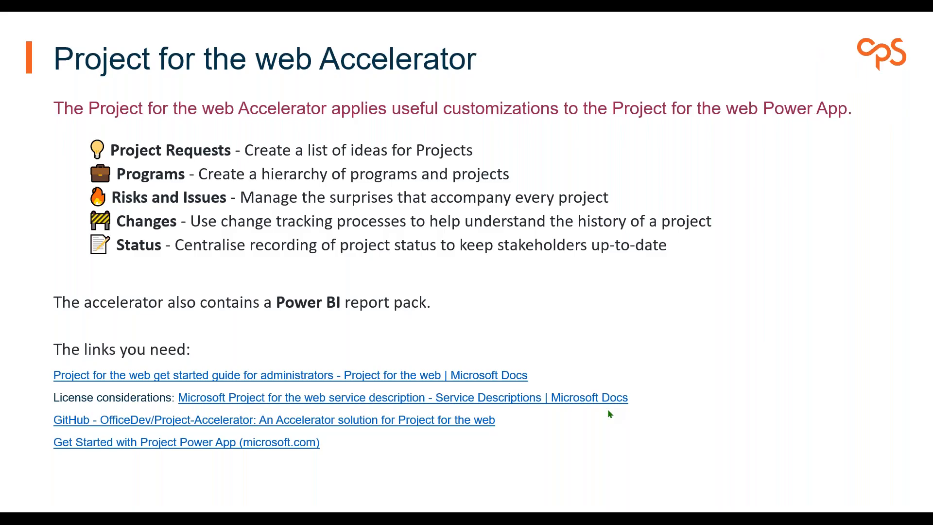